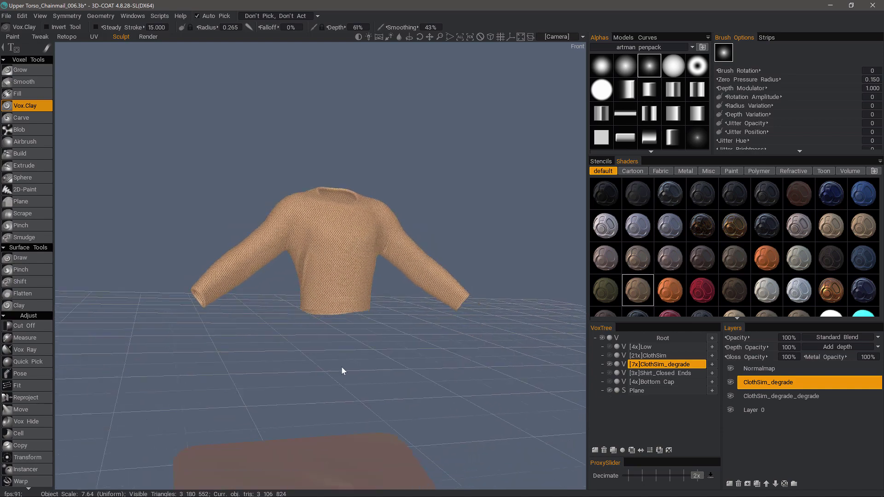
Open the Retopo room and show the Volume29 retopo group along with the shirt's retopo mesh.
left_click_drag(341, 369, 331, 411)
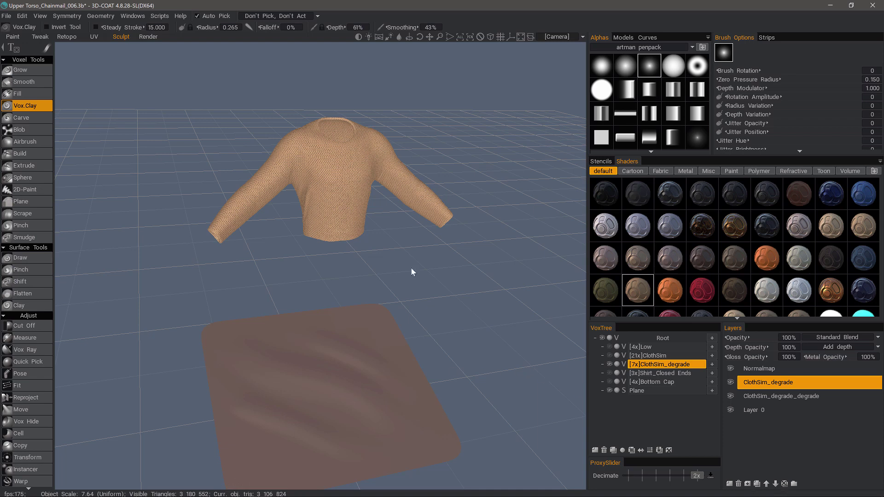
left_click(70, 37)
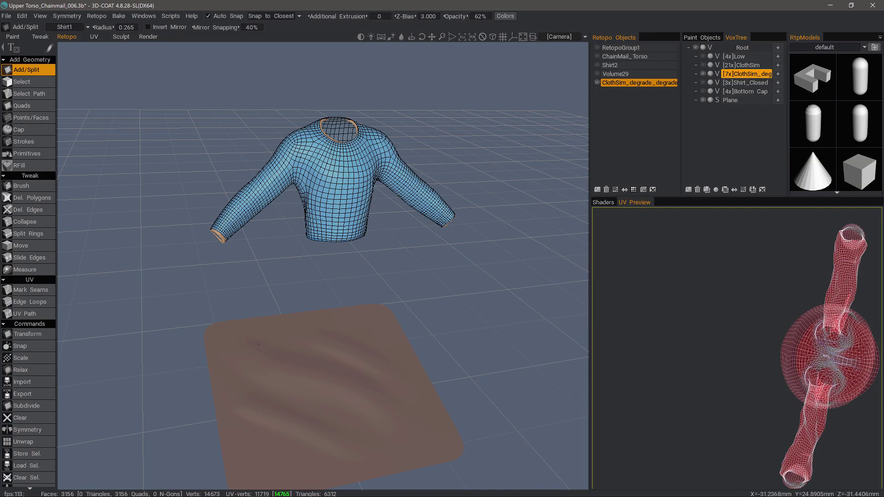
left_click(598, 83)
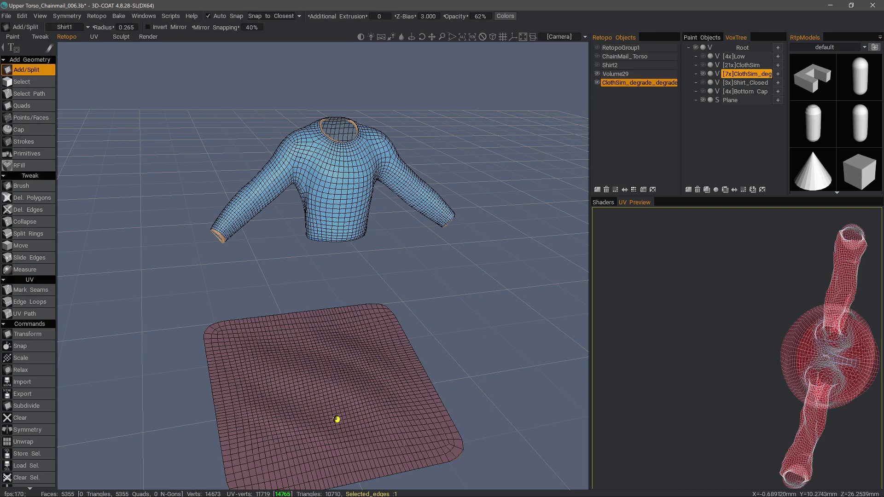
middle_click_drag(322, 390, 299, 191)
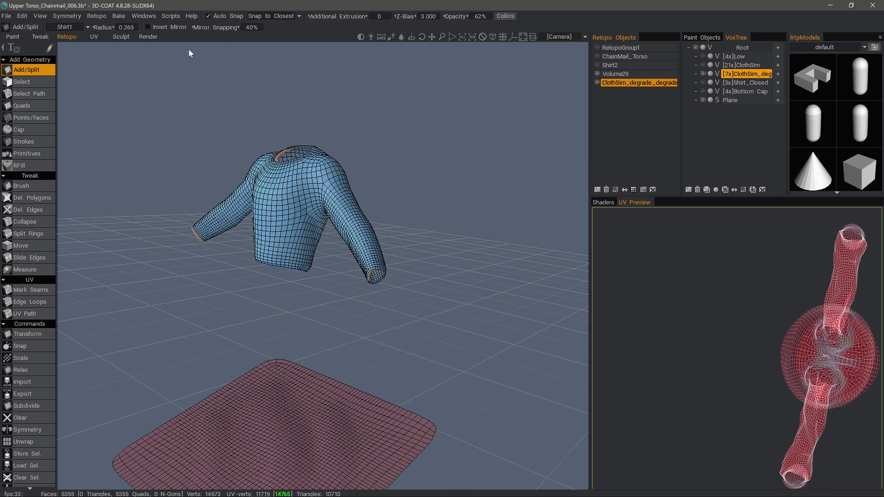
Compare the chainmail shirt in the Sculpt room with its retopo mesh, examining the sleeves, neck and torso from several angles.
left_click(121, 37)
right_click_drag(329, 265, 353, 294)
mouse_move(410, 300)
left_mouse_down()
mouse_move(270, 229)
mouse_move(335, 180)
mouse_move(316, 224)
left_mouse_up()
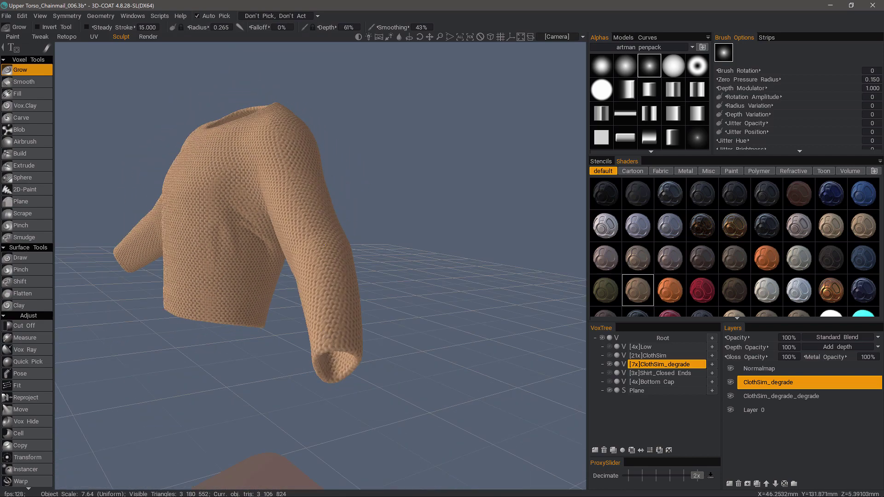
left_click(66, 36)
mouse_move(312, 283)
left_mouse_down()
mouse_move(294, 215)
mouse_move(306, 290)
left_mouse_up()
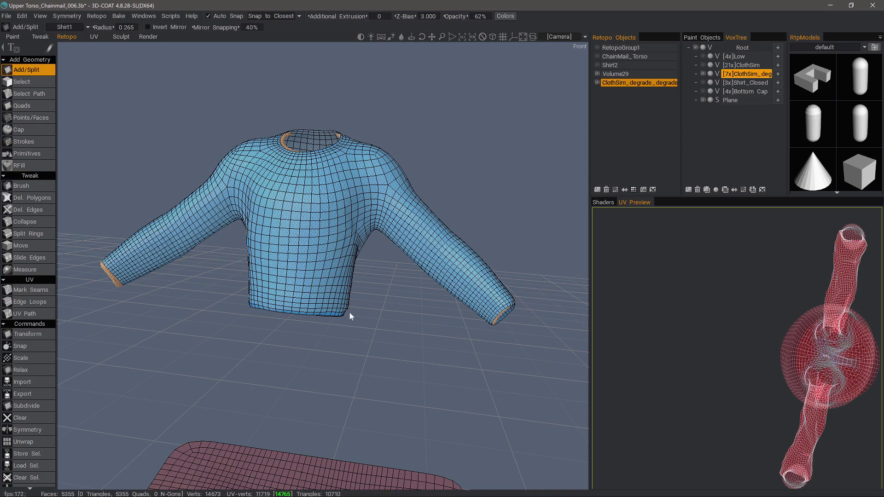
left_click_drag(350, 317, 290, 217)
left_click_drag(355, 230, 253, 221)
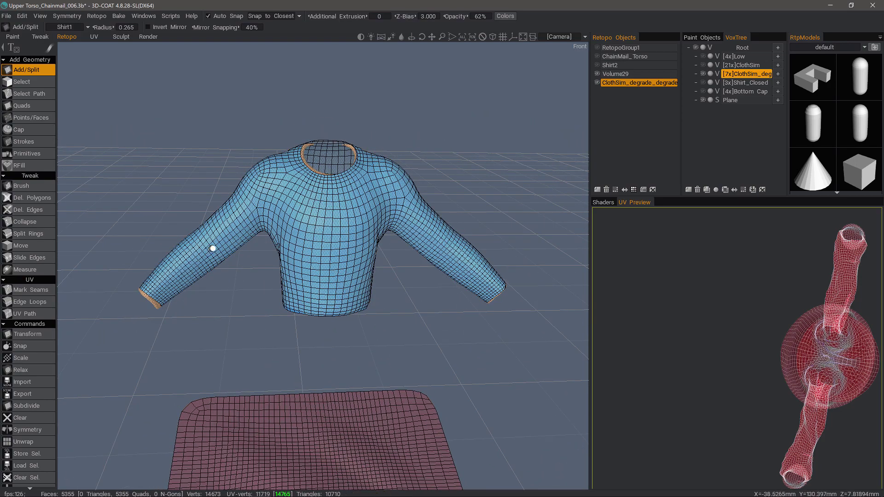
left_click_drag(385, 221, 362, 208)
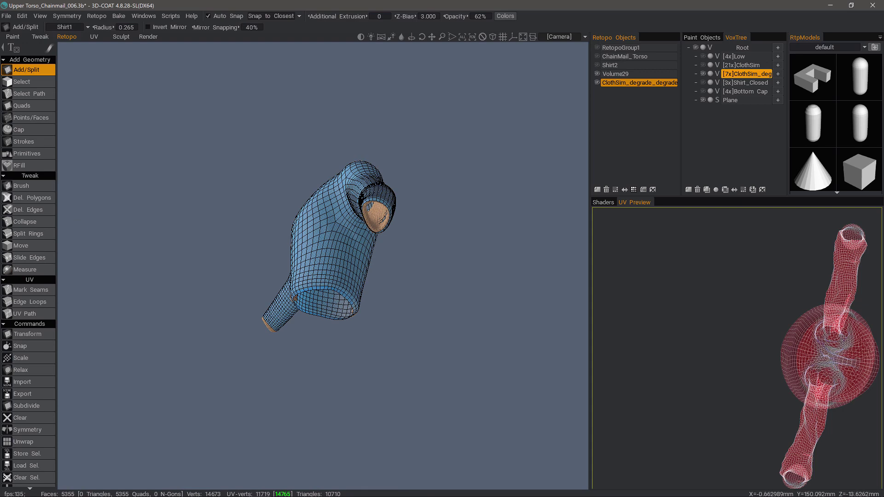
Return to the Sculpt room and hide the Plane volume so only the chainmail shirt is displayed.
left_click(121, 36)
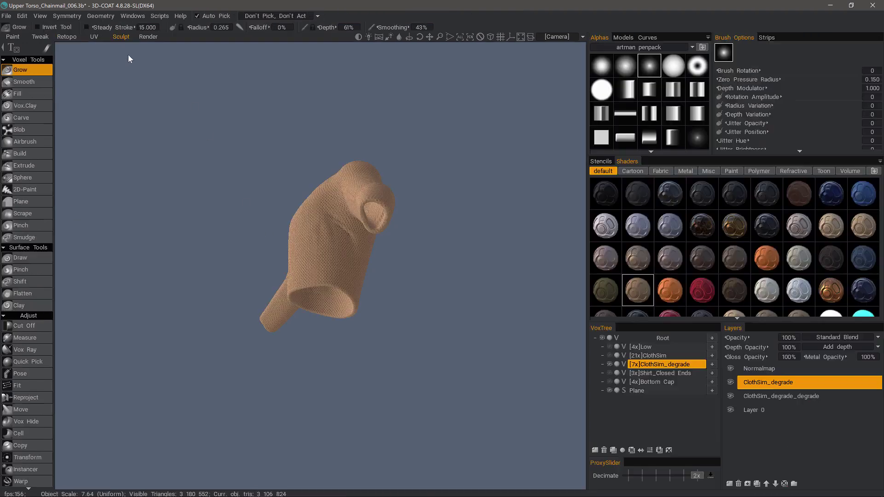
left_click(610, 391)
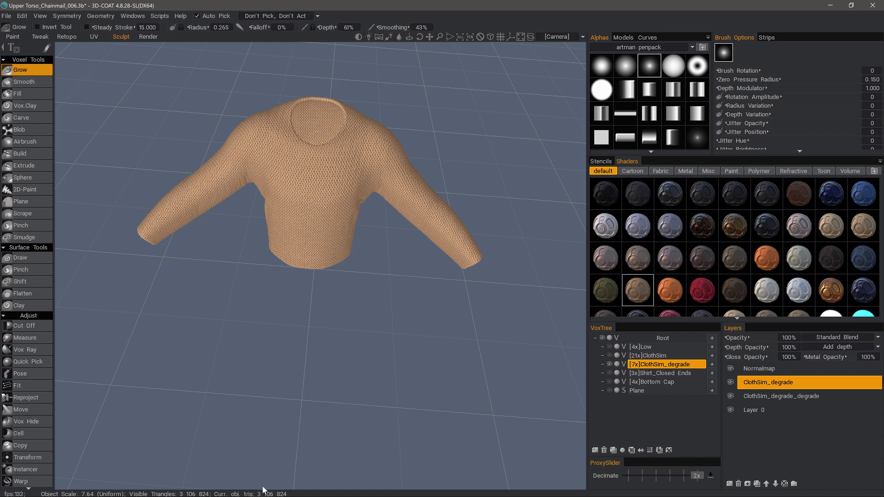
middle_click_drag(318, 186, 368, 178)
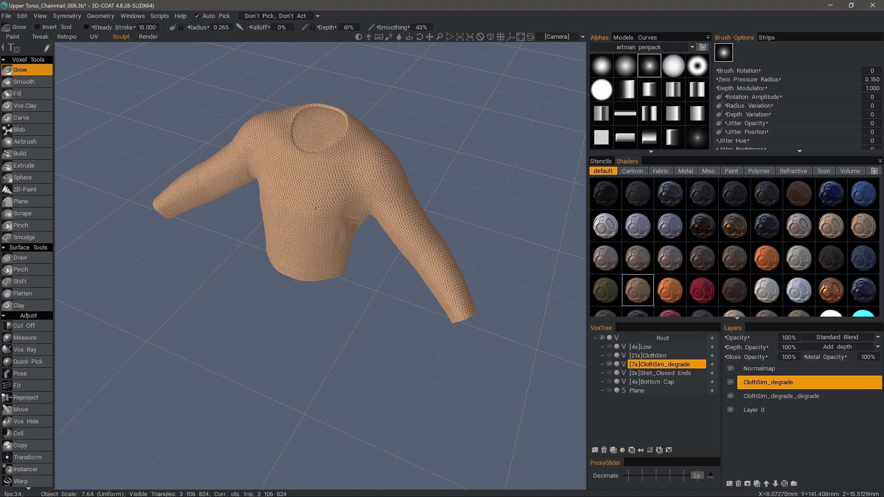
left_click_drag(316, 209, 358, 183, "alt")
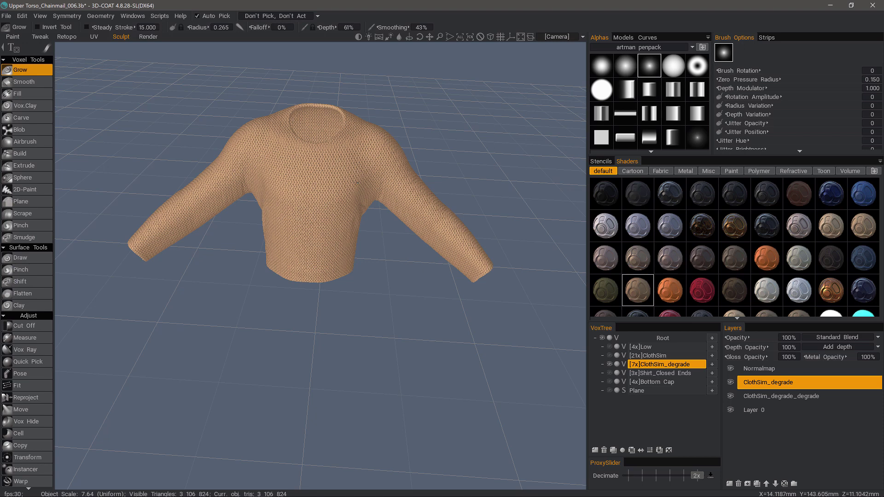
scroll(357, 183, "up", 3)
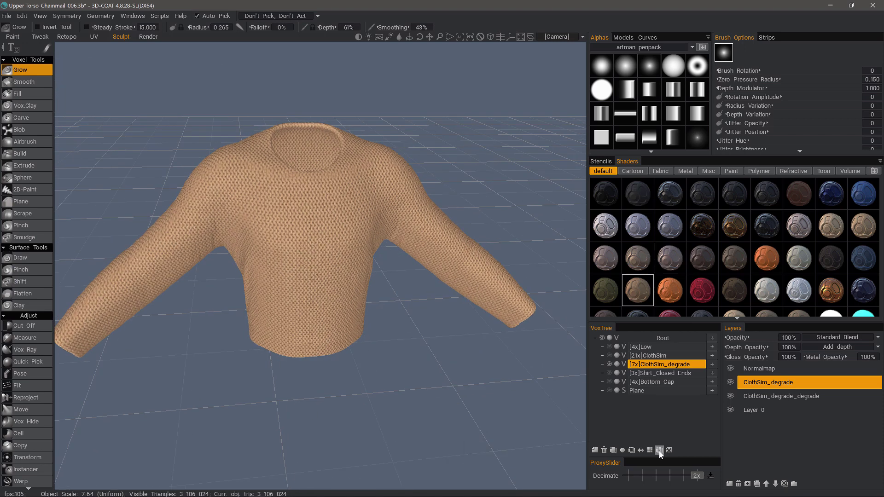
Create a degraded copy of the ClothSim_degrade volume, hide the original and make the copy the active volume.
left_click(660, 451)
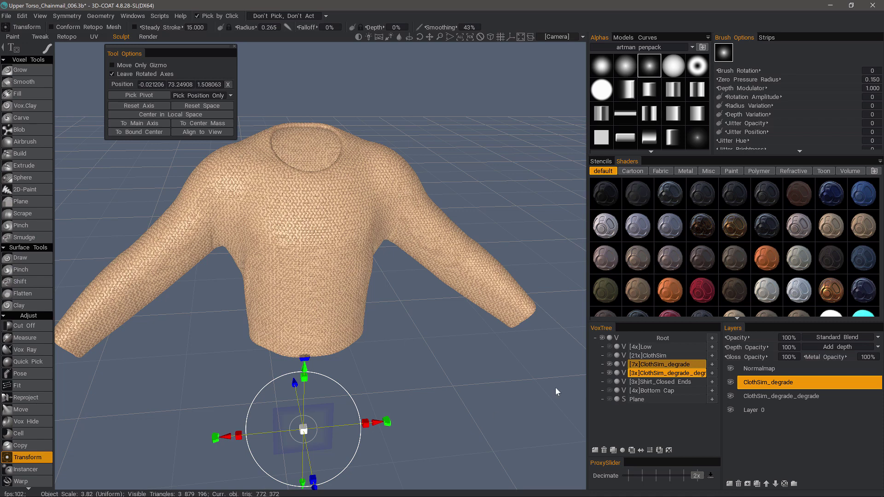
left_click(611, 364)
left_click(658, 375)
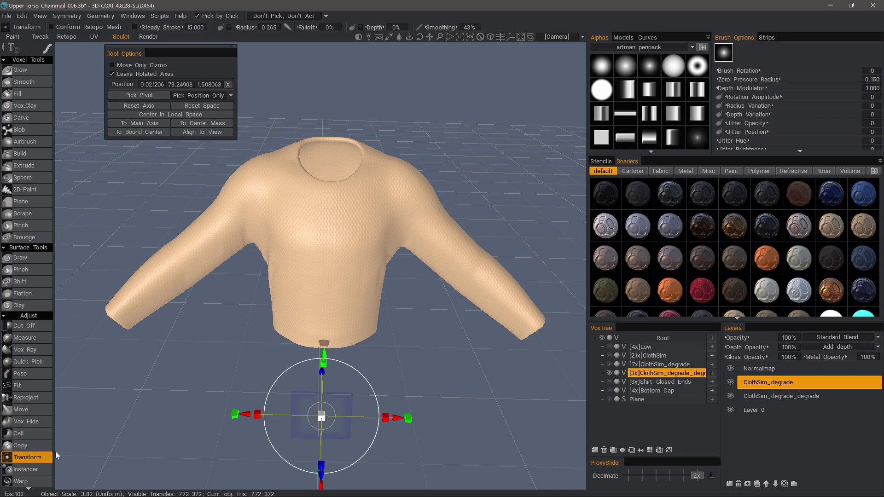
Smooth out the chainmail pattern on the degraded shirt copy by applying Smooth All repeatedly.
scroll(28, 479, "down", 9)
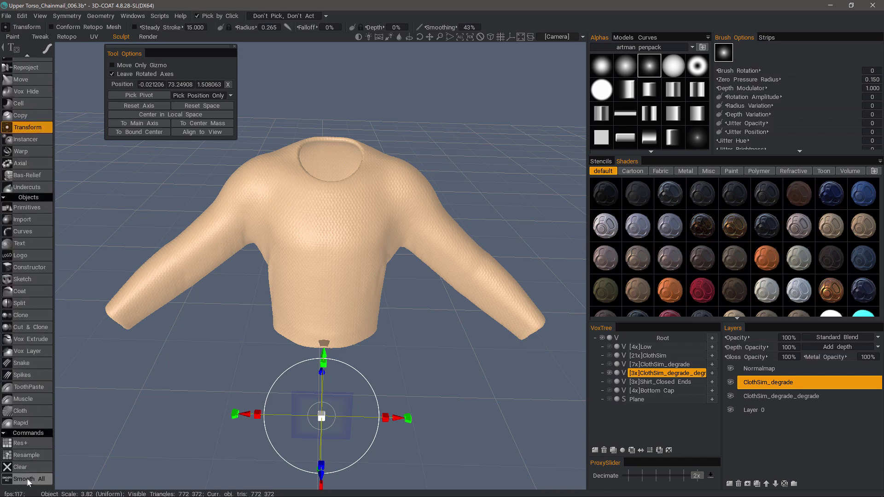
middle_click_drag(164, 299, 295, 219)
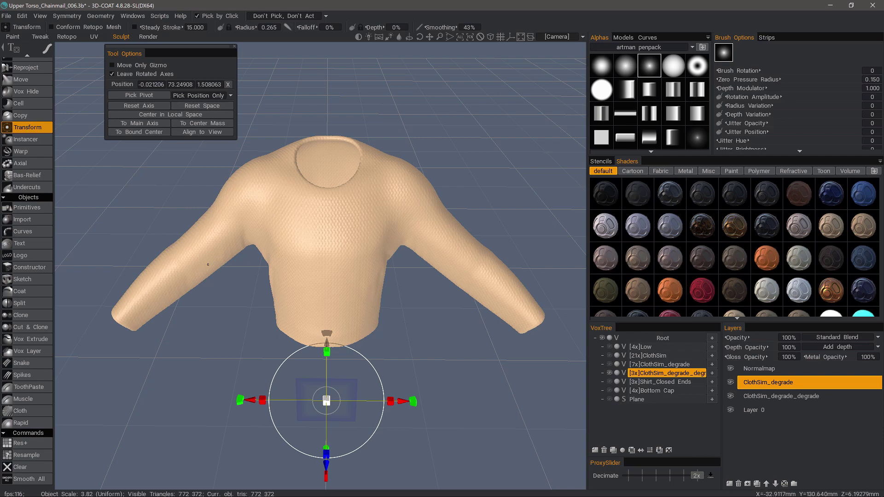
middle_click_drag(208, 265, 367, 248)
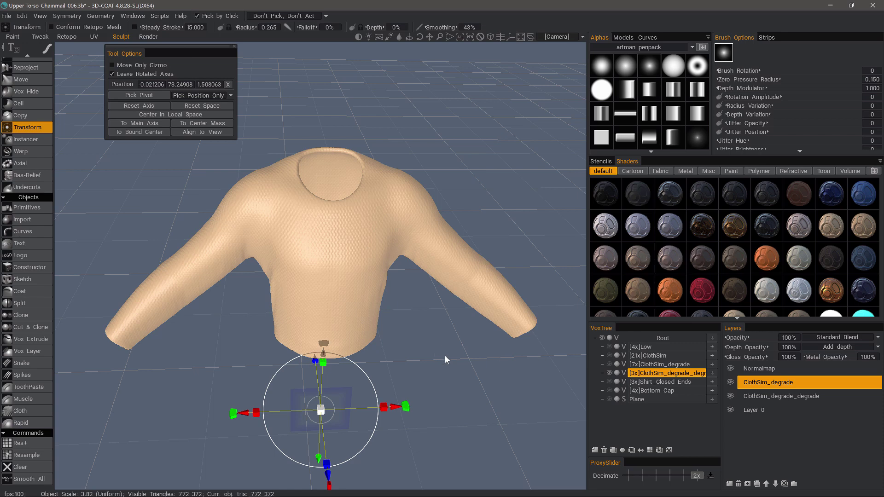
right_click(656, 374)
middle_click_drag(370, 264, 365, 263)
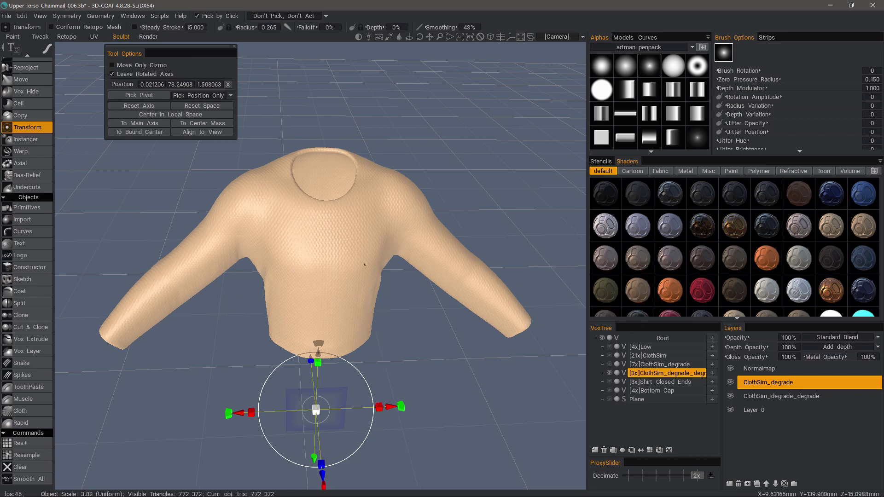
left_click(23, 479)
left_click(26, 481)
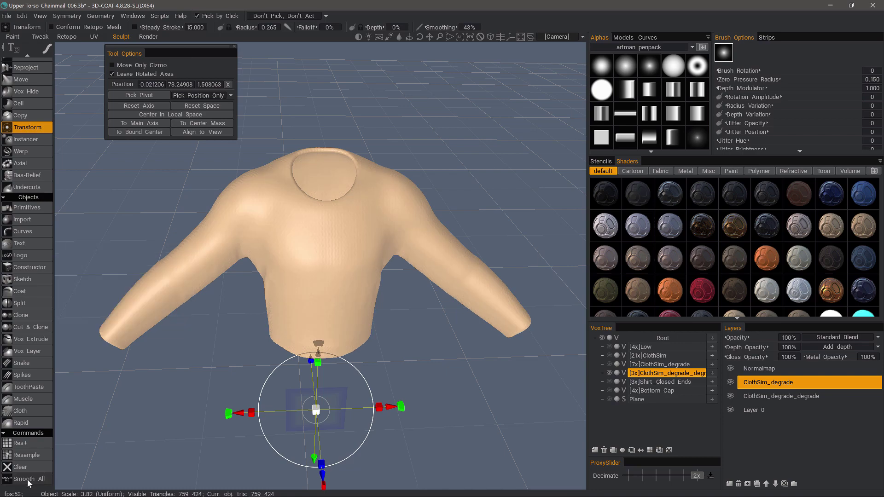
left_click(28, 480)
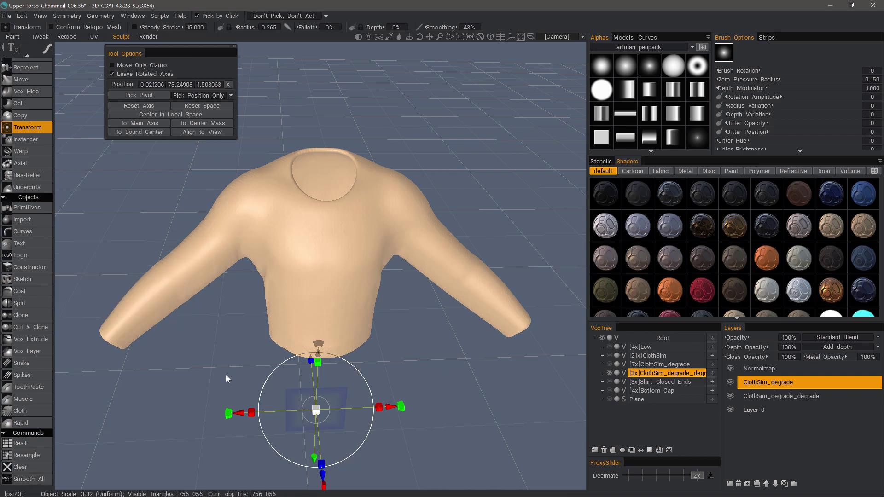
Set the camera to an orthographic Top view and frame the shirt's neck opening closely.
middle_click_drag(448, 214, 318, 272)
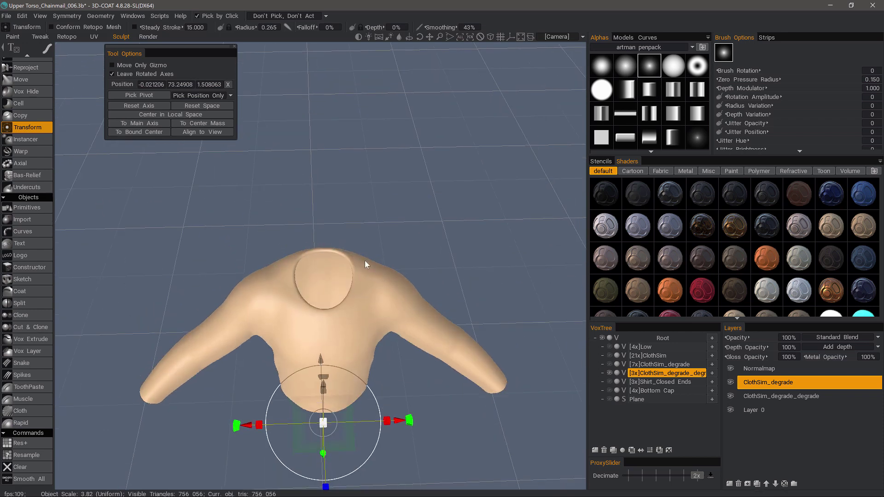
middle_click_drag(444, 364, 326, 275)
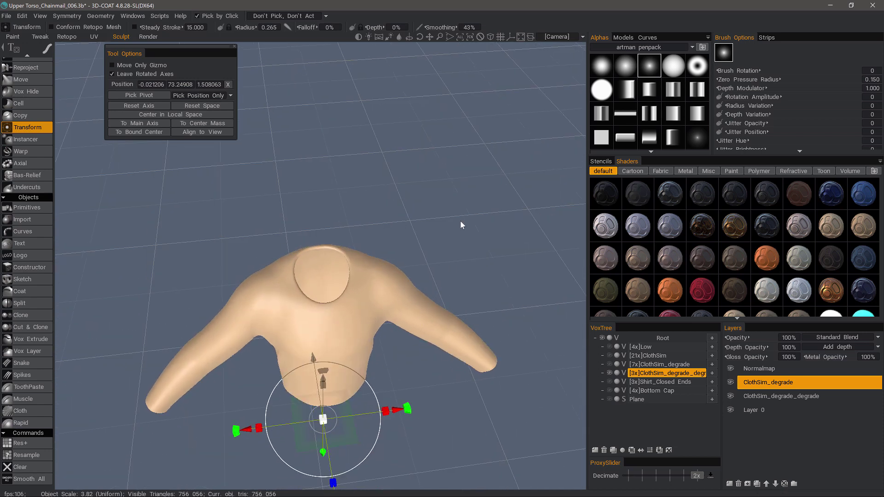
left_click(490, 38)
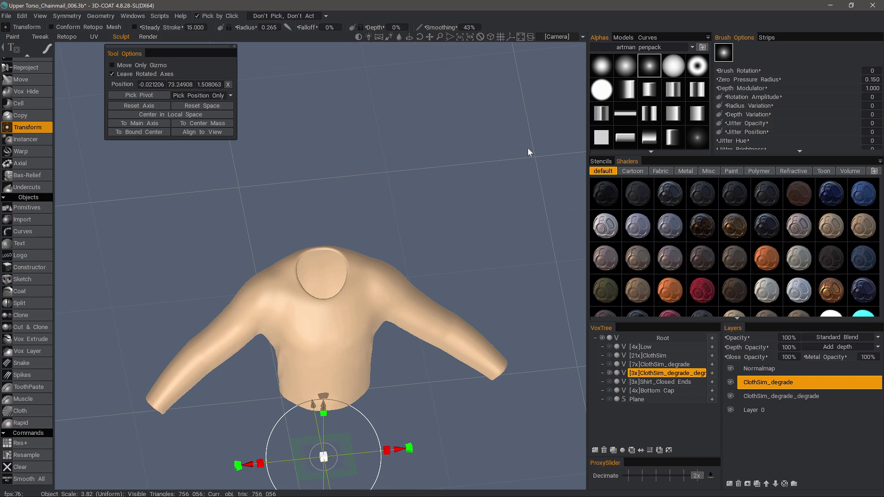
left_click(552, 38)
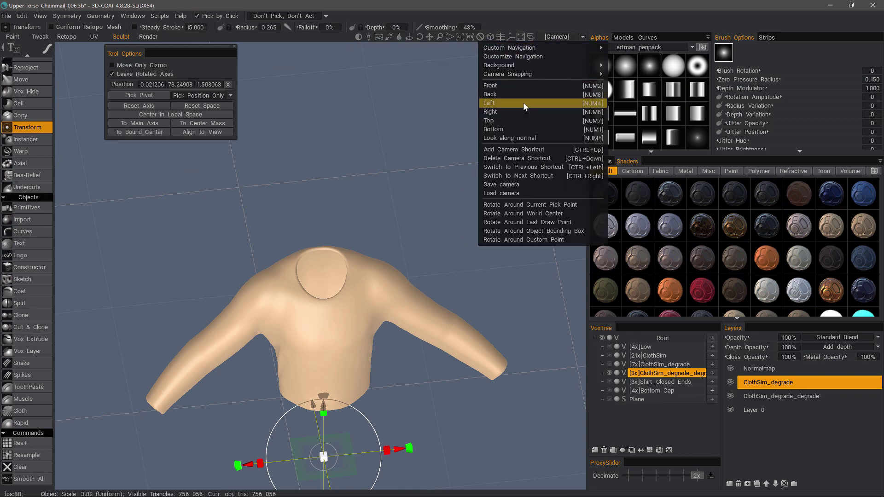
left_click(510, 121)
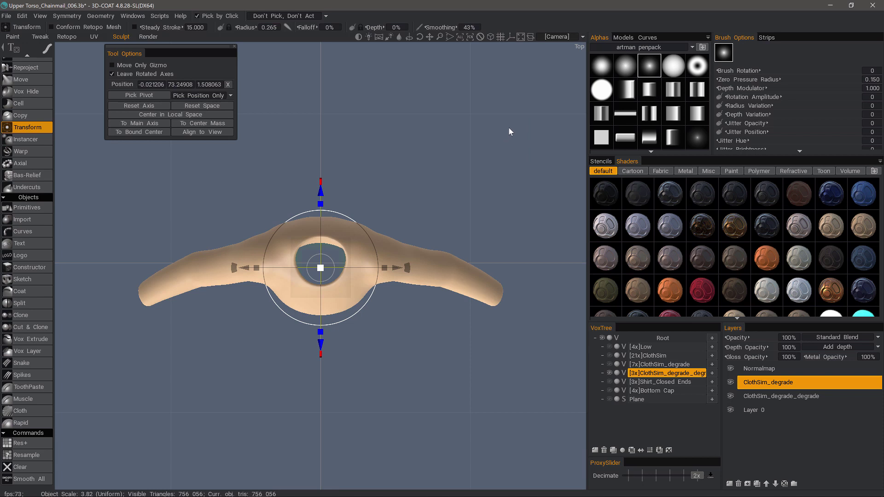
left_click(551, 37)
right_click_drag(226, 354, 410, 366)
right_click_drag(444, 374, 540, 397)
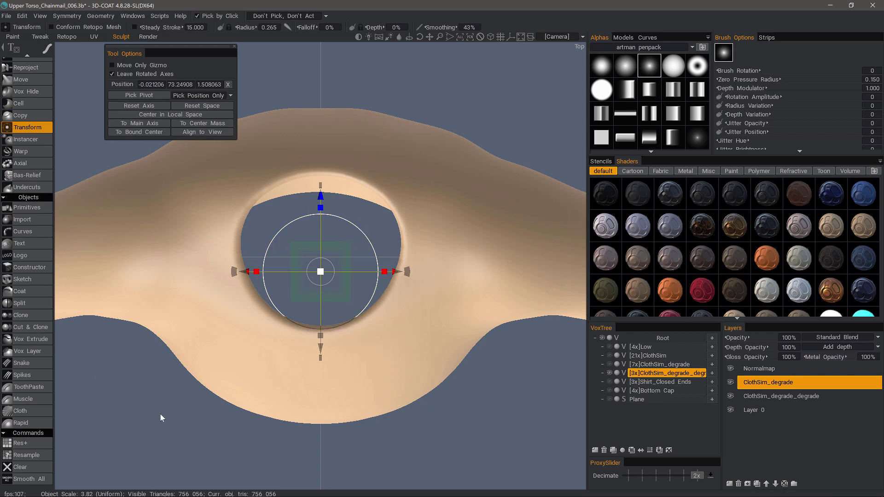
left_click(34, 207)
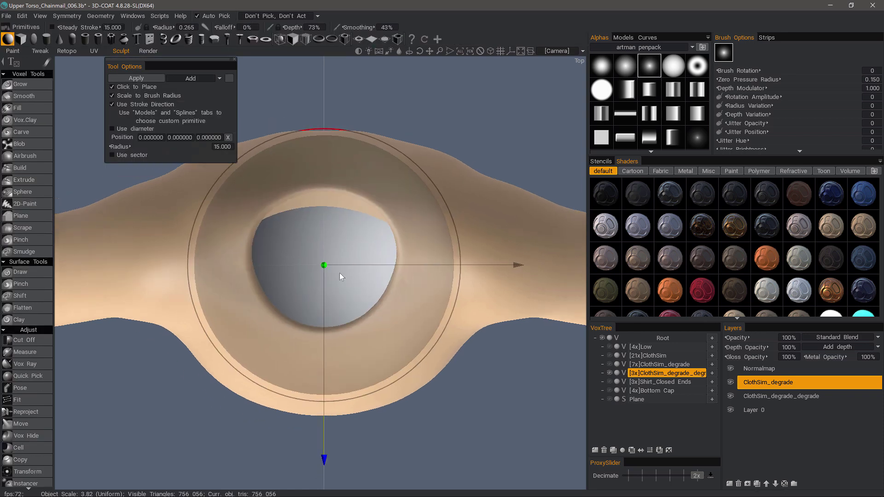
left_click_drag(318, 276, 318, 303)
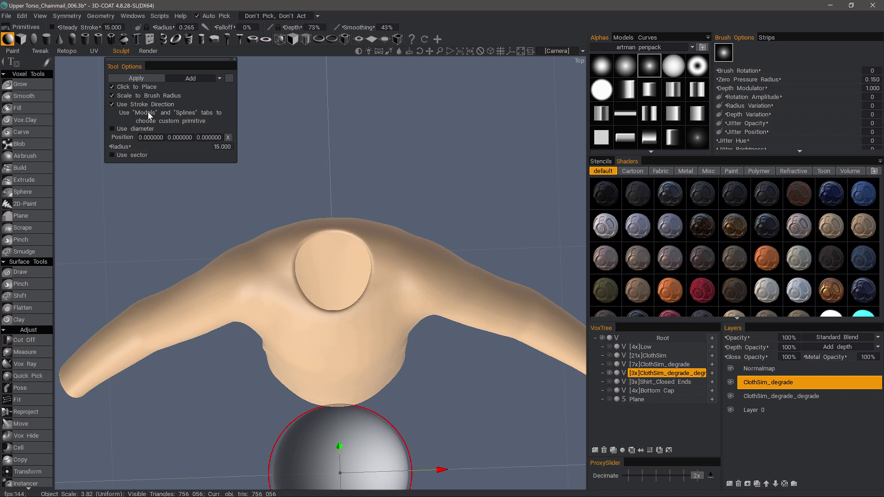
left_click(112, 87)
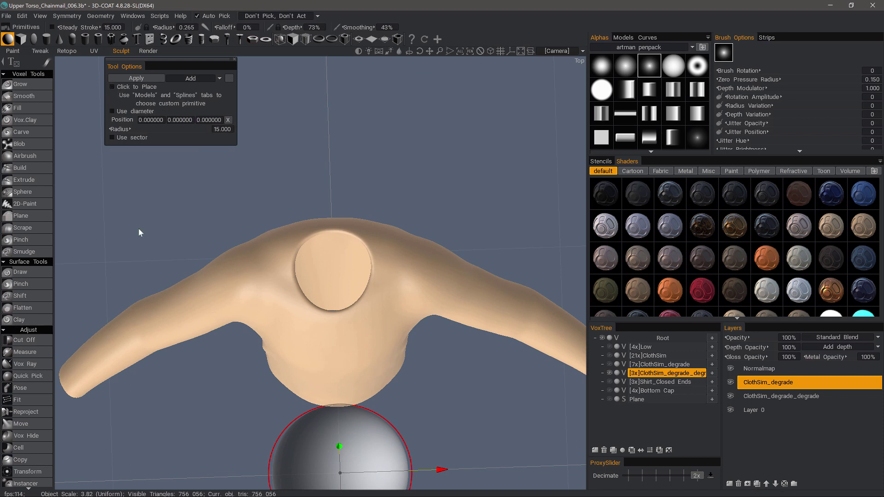
Activate the Vox.Clay tool with the closed spline stroke mode and face the shirt's neck opening straight on from above.
left_click(33, 120)
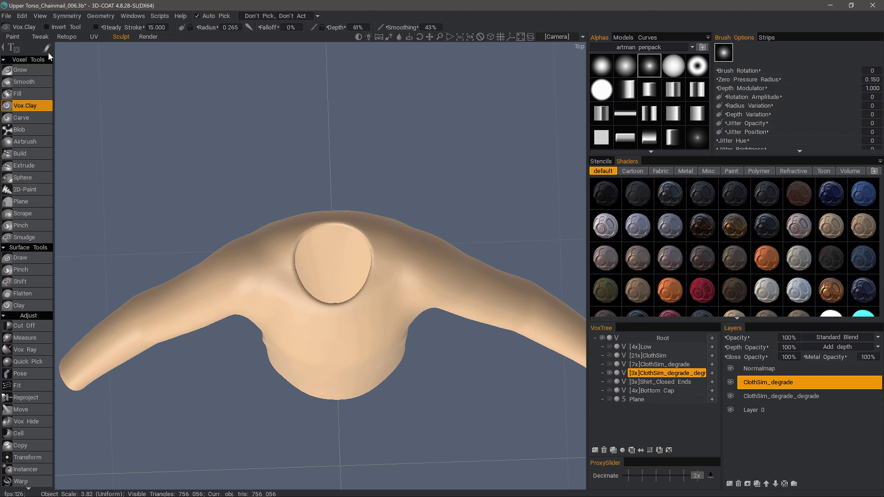
mouse_move(47, 49)
left_click(268, 50)
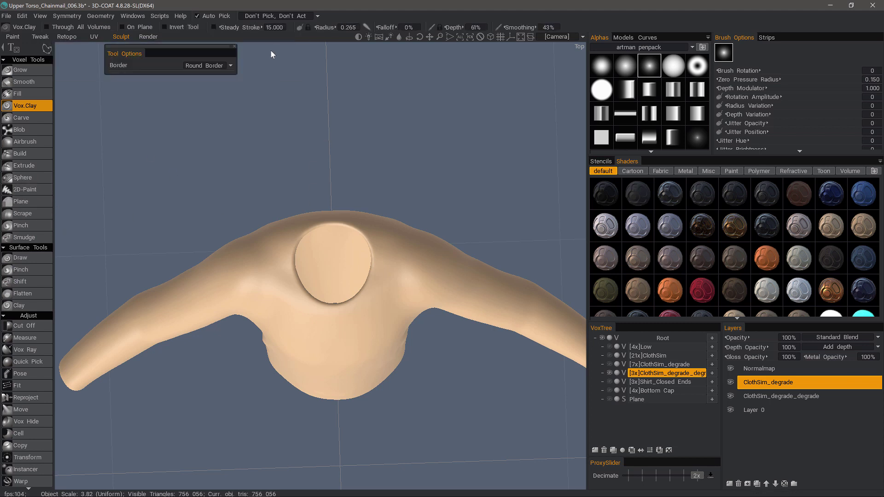
left_click_drag(339, 225, 331, 244, "alt")
right_click_drag(267, 258, 314, 232, "alt")
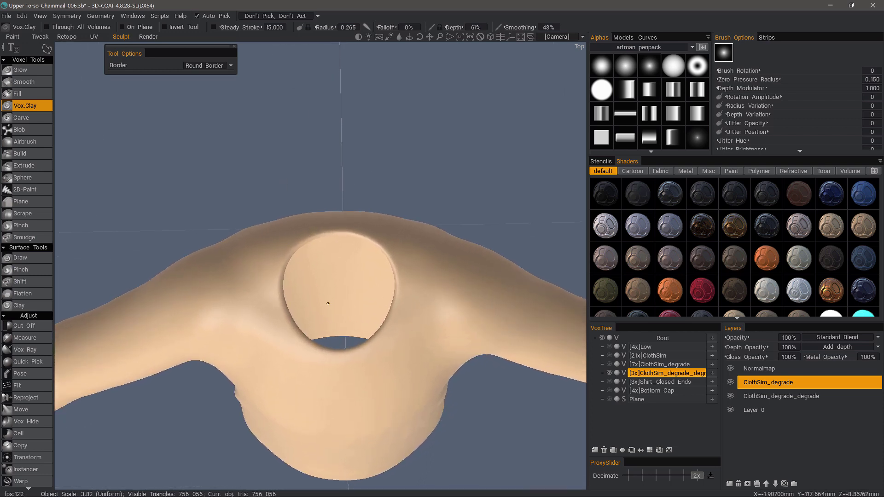
left_click_drag(329, 305, 304, 302, "alt")
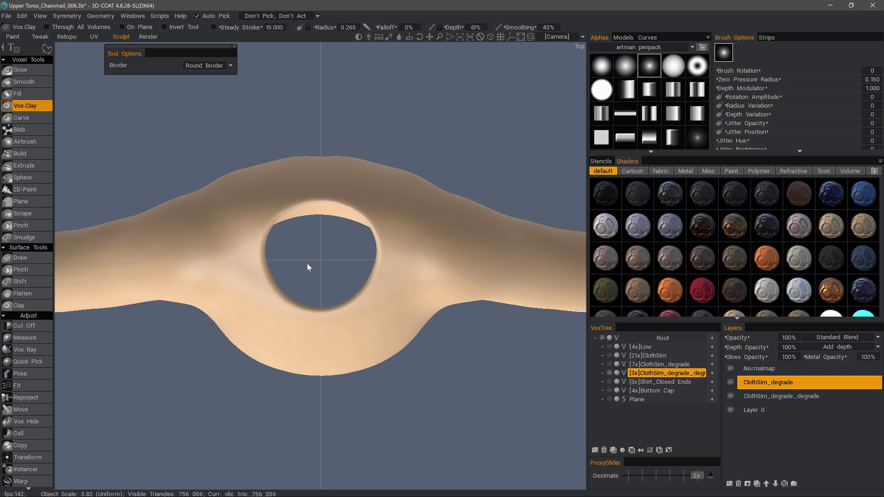
Place spline points around the rim of the neck opening to form a closed loop.
left_click(260, 239)
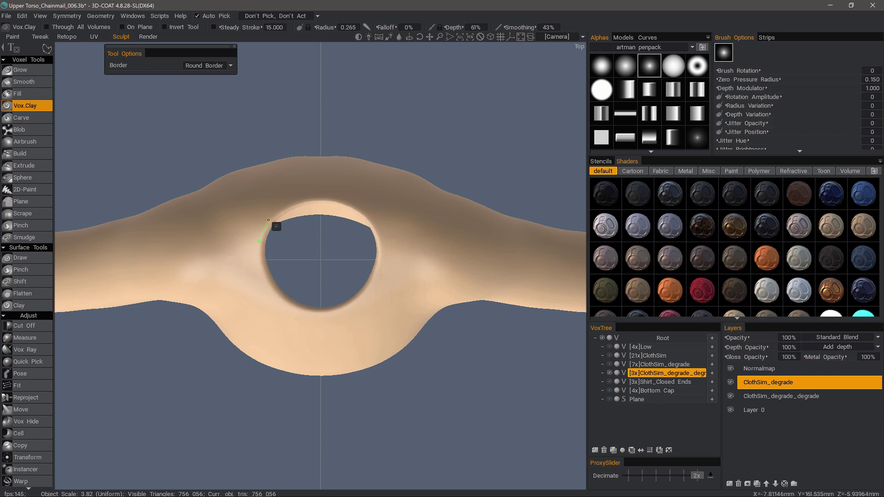
left_click(271, 216)
left_click(304, 201)
left_click(338, 203)
left_click(369, 220)
left_click(380, 263)
left_click(359, 295)
left_click(328, 313)
Nudge the front and back spline points slightly outward so the loop sits just outside the neck rim.
key("Escape")
left_click_drag(338, 202, 337, 200)
left_click_drag(294, 306, 294, 309)
left_click_drag(328, 312, 330, 314)
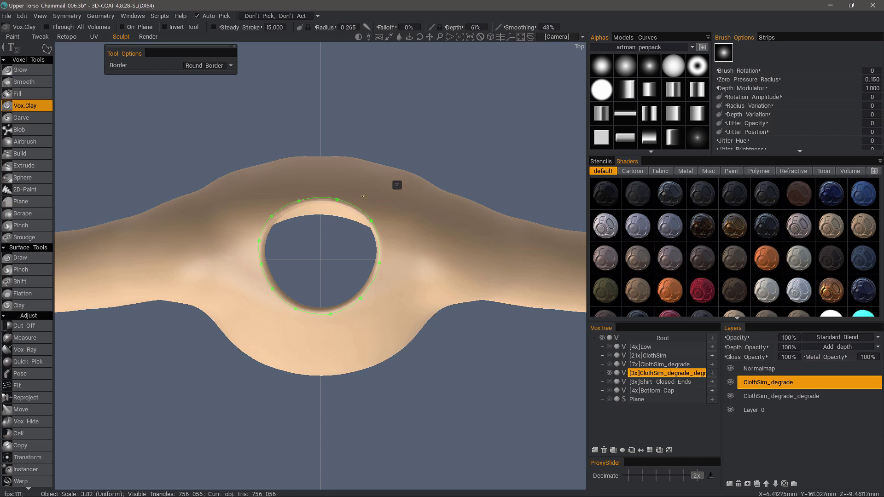
Set the Vox.Clay brush to 72% depth and radius 1.846 with the first soft round alpha.
middle_click_drag(397, 185, 425, 100)
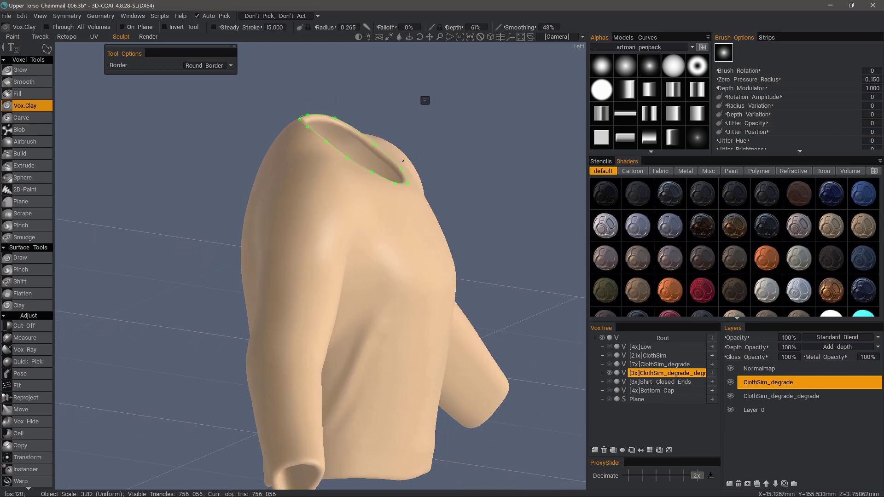
middle_click_drag(403, 160, 314, 255)
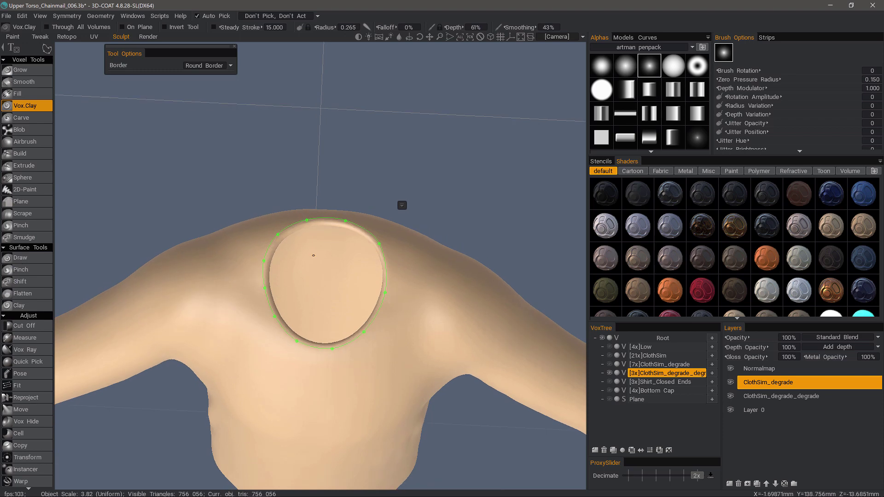
middle_click_drag(351, 280, 322, 274)
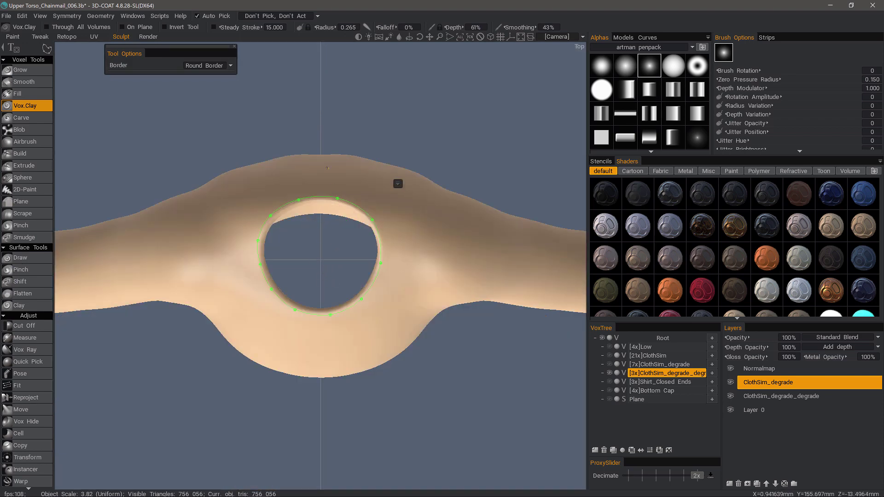
middle_click_drag(321, 136, 330, 133)
left_click_drag(247, 267, 245, 203, "alt")
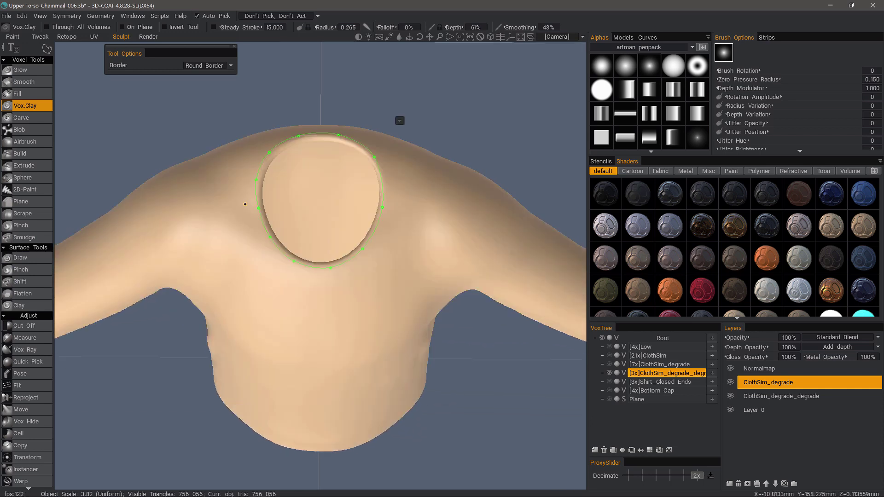
left_click_drag(454, 27, 463, 27)
key("bracketright")
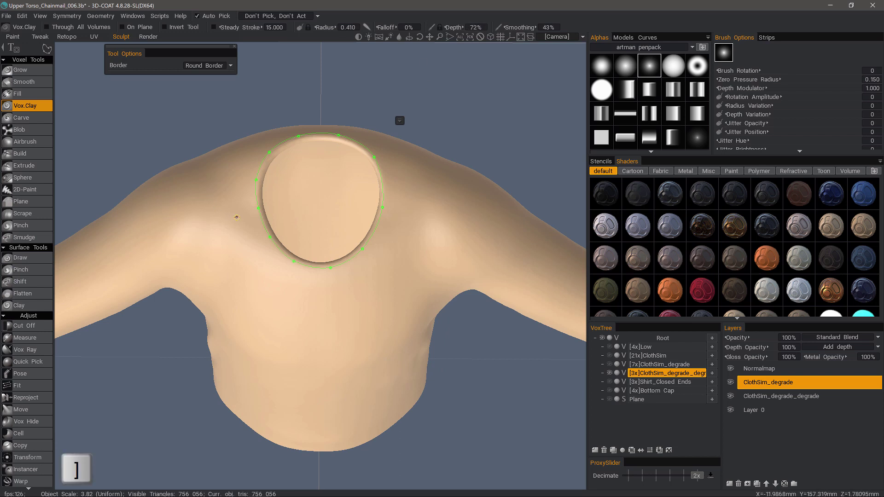
key("bracketright")
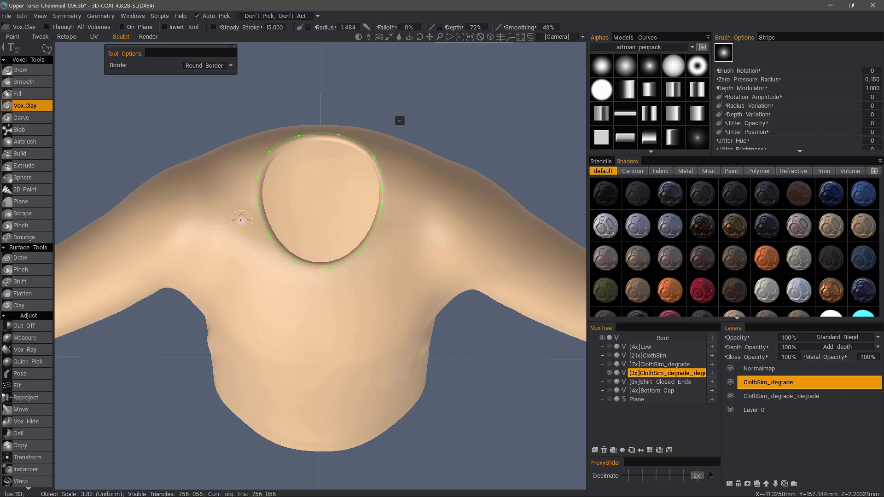
key("bracketright")
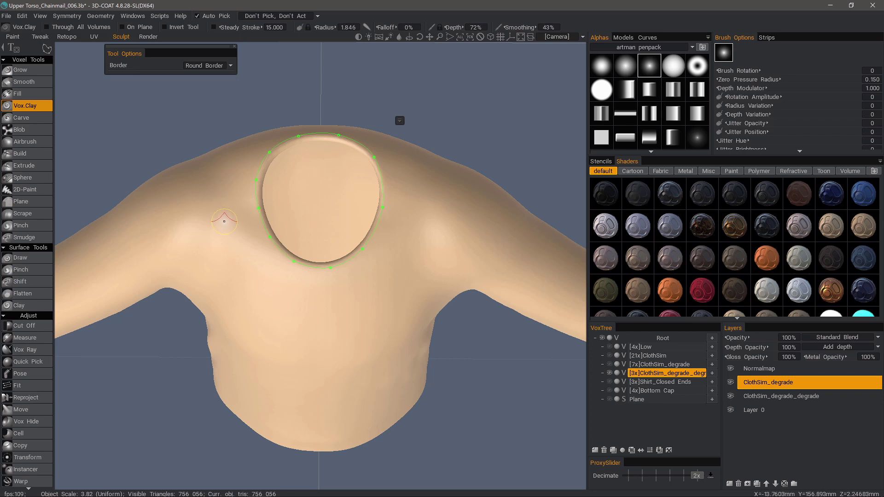
left_click(601, 66)
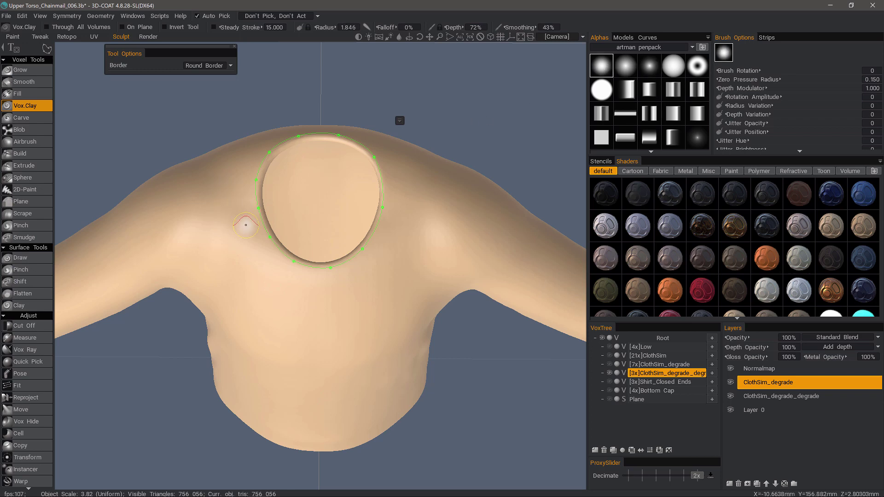
Apply the closed spline to cap the neck opening, inspect the cap, and clear the spline points.
key("Return")
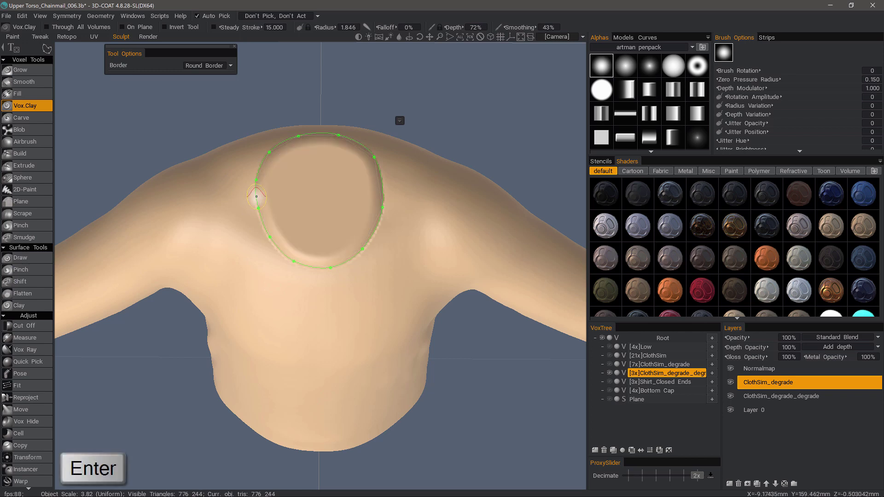
mouse_move(260, 294)
middle_mouse_down()
mouse_move(331, 233)
mouse_move(346, 251)
mouse_move(347, 225)
mouse_move(375, 164)
mouse_move(367, 171)
middle_mouse_up()
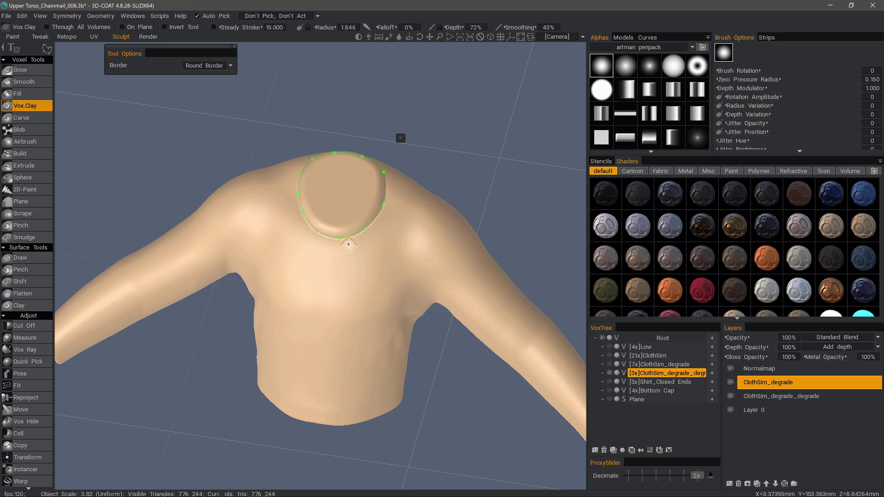
middle_click_drag(322, 236, 353, 211)
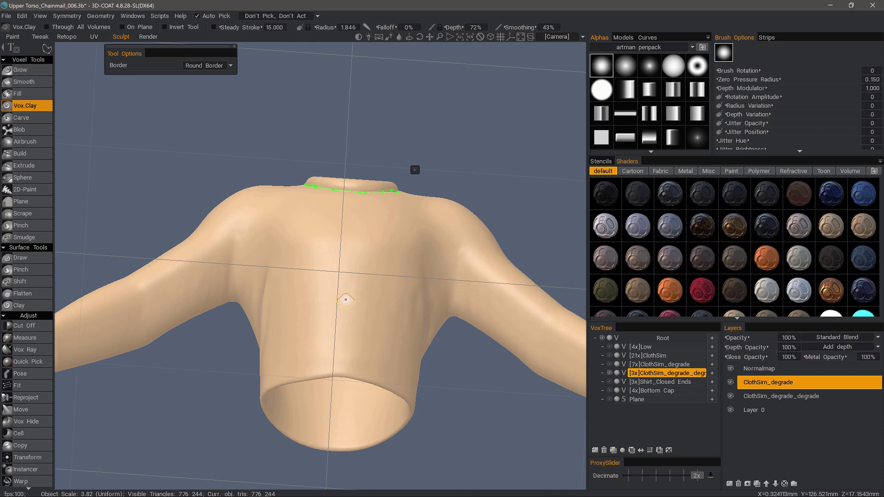
middle_click_drag(352, 179, 554, 272)
left_click_drag(249, 184, 222, 182)
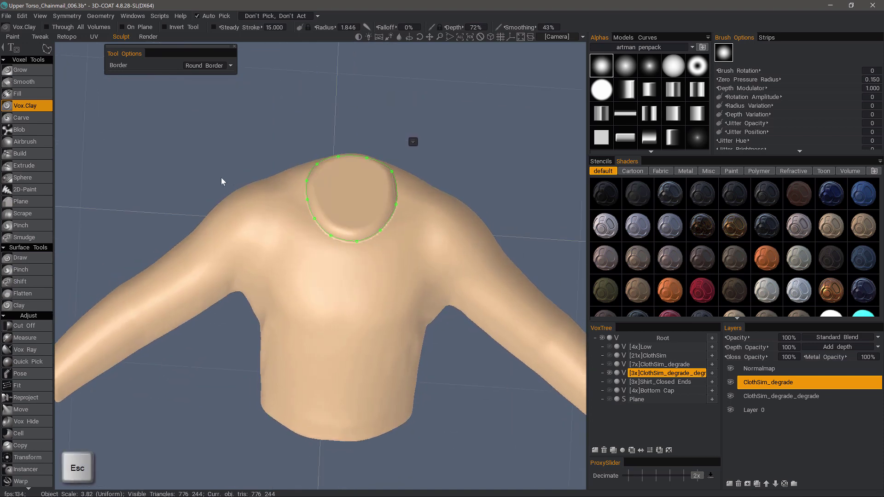
key("Escape")
From the orthographic Bottom view, outline the rim of the shirt's waist opening with a closed loop of spline points.
middle_click_drag(264, 327, 317, 341)
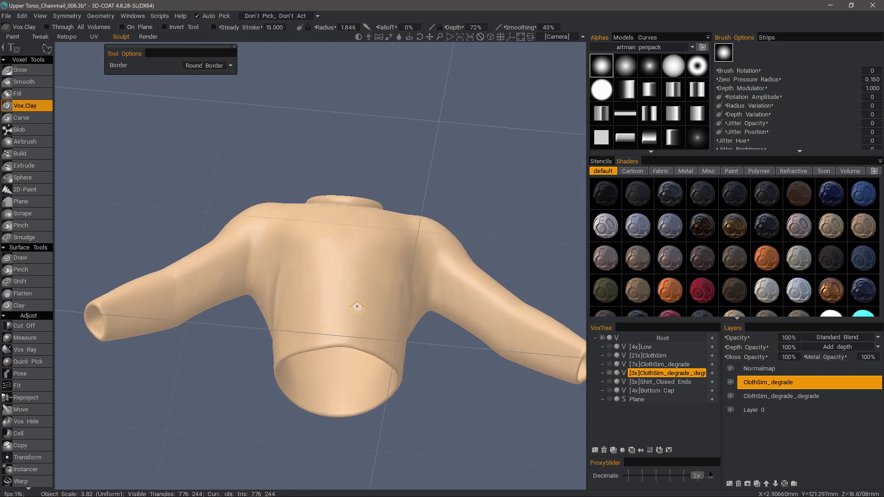
key("KP_1")
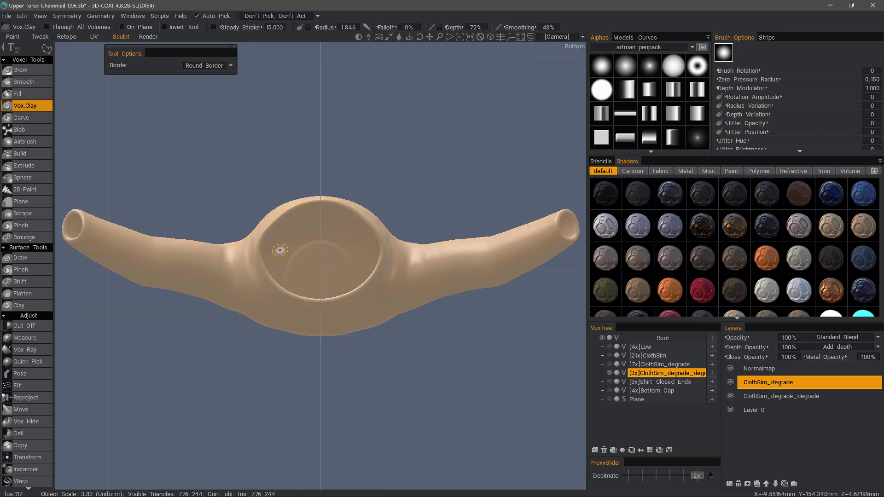
scroll(316, 174, "up", 6)
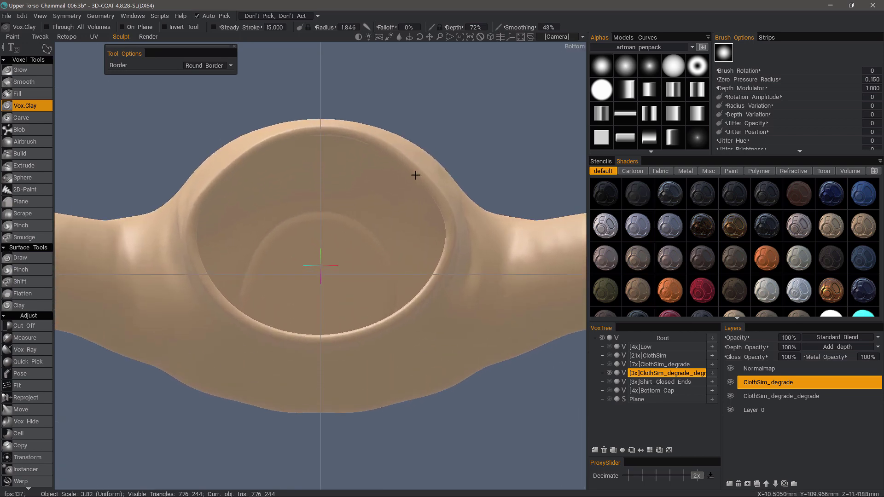
left_click(197, 218)
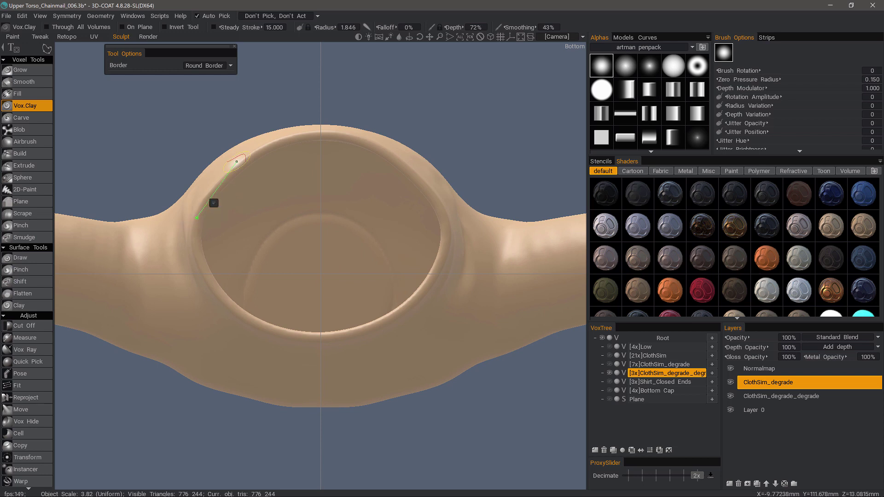
left_click(214, 187)
left_click(253, 156)
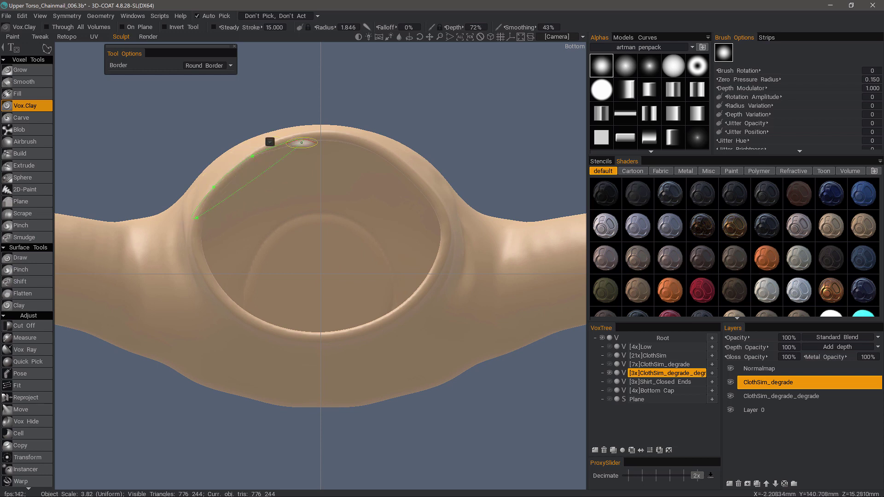
left_click(315, 135)
left_click(358, 139)
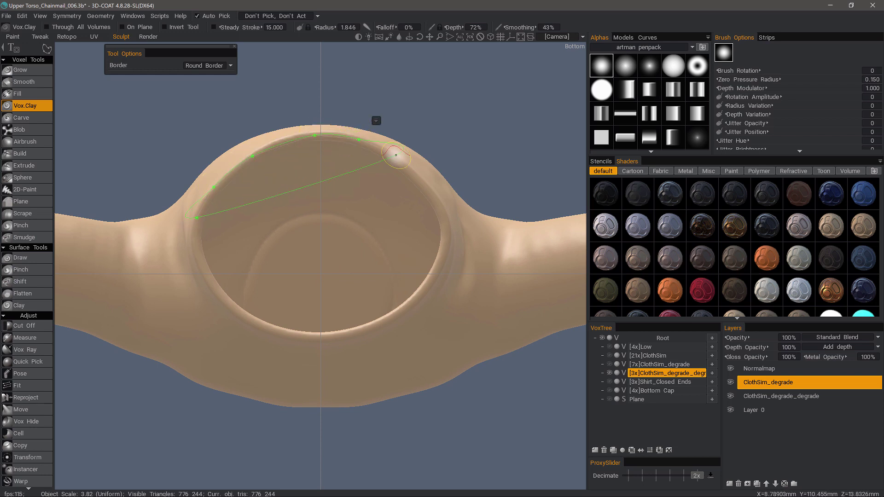
left_click(402, 160)
left_click(437, 200)
left_click(447, 252)
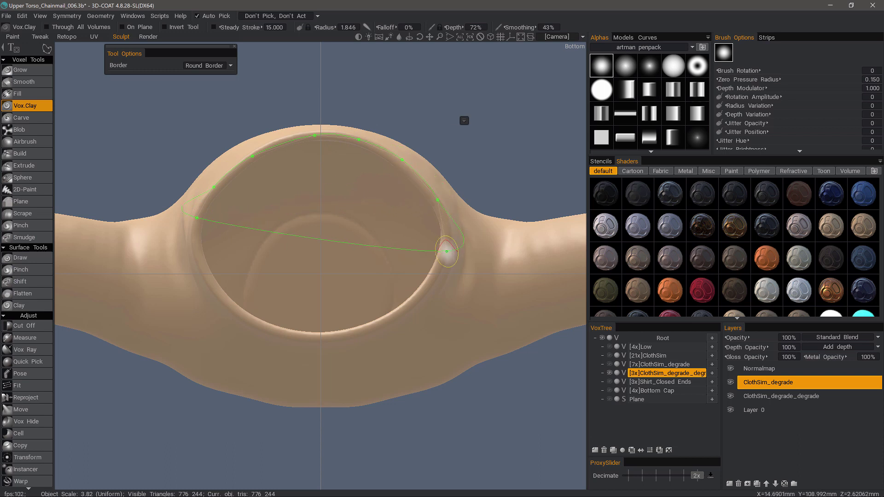
left_click(413, 304)
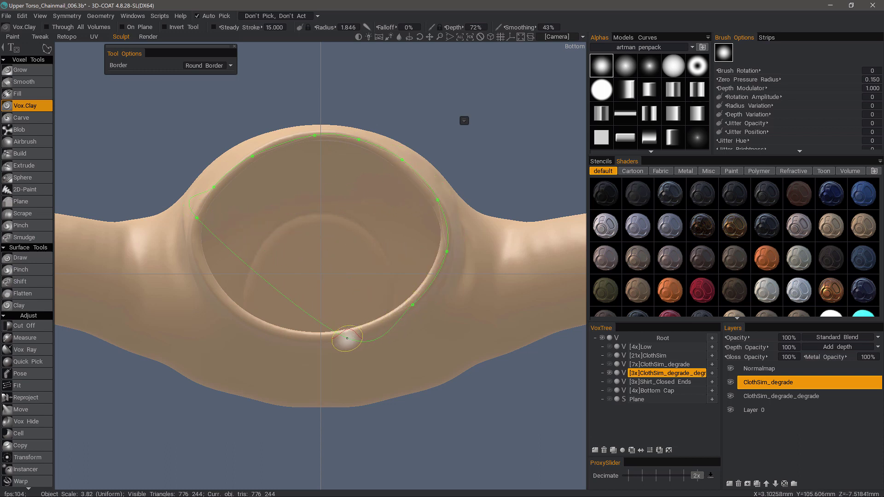
left_click(347, 338)
left_click(278, 336)
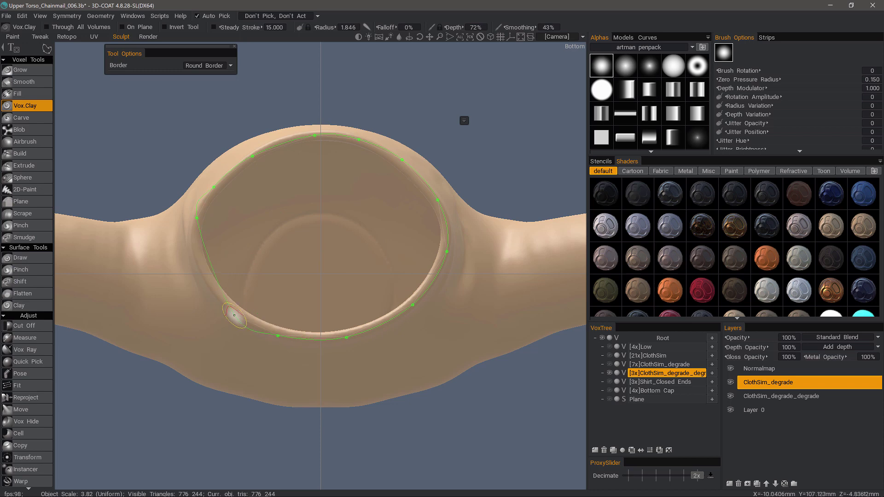
left_click(234, 315)
left_click(205, 277)
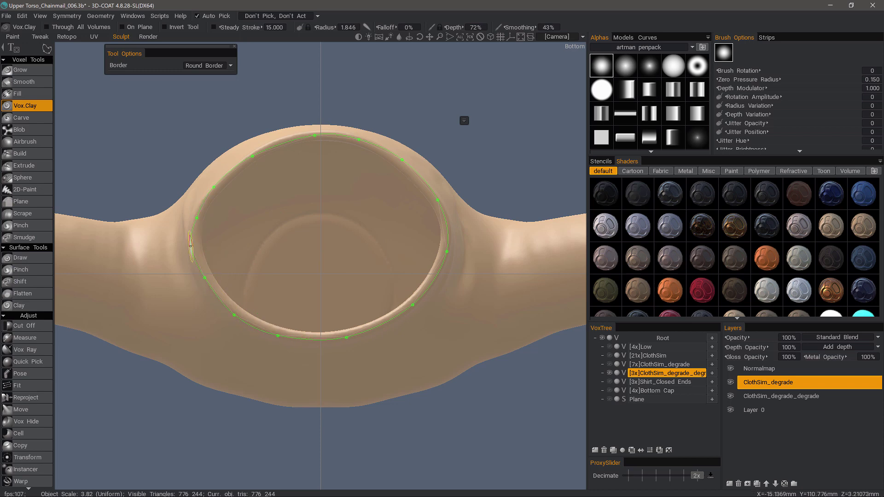
left_click(192, 248)
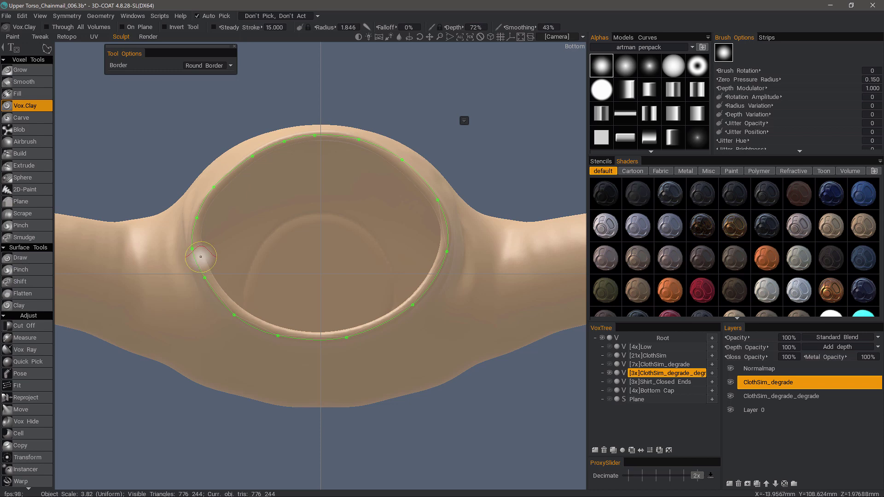
Apply the spline loop to cap the waist opening and clear its points.
left_click_drag(203, 259, 202, 259, "alt")
left_click_drag(202, 258, 209, 259, "alt")
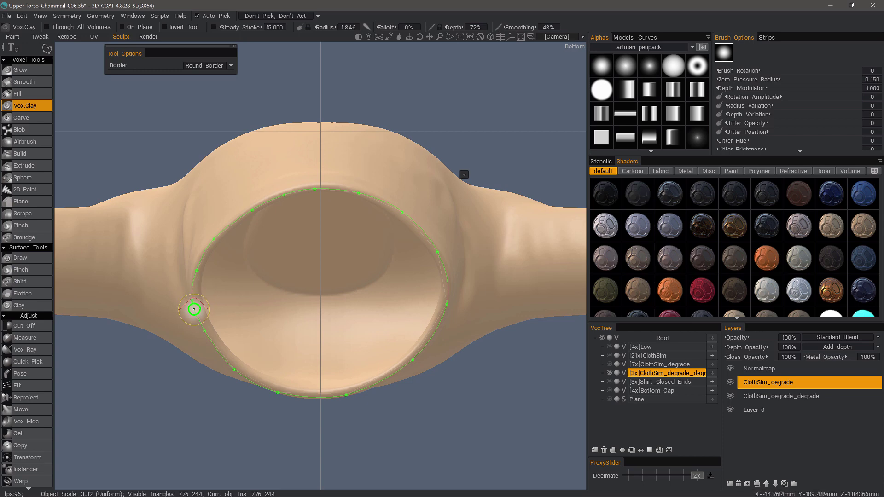
key("Return")
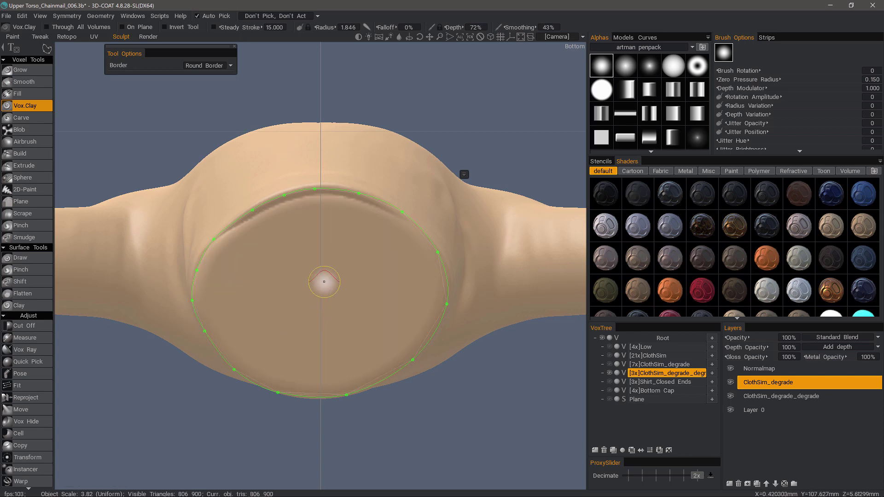
key("Escape")
Enable X-axis mirror symmetry for the shirt.
right_click_drag(356, 294, 320, 270)
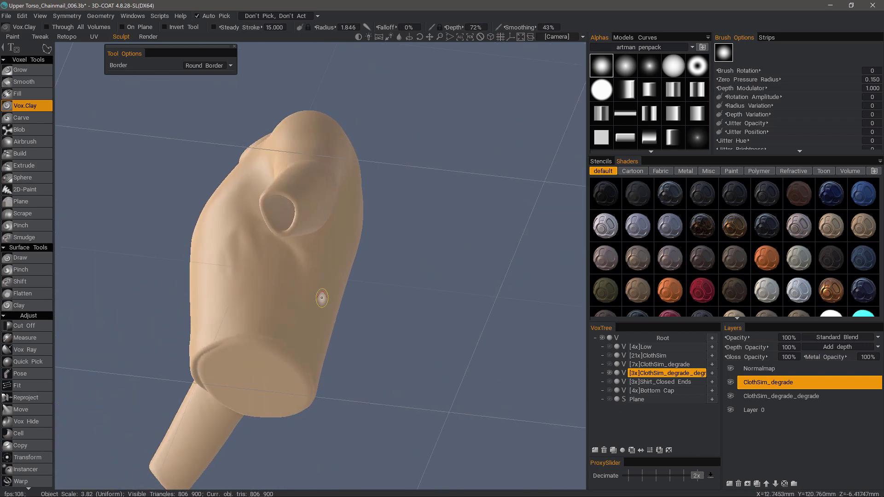
key("s")
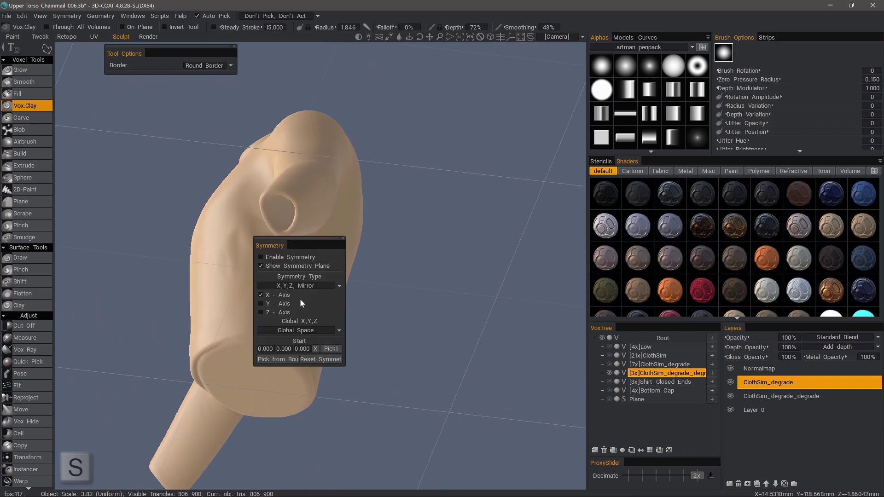
left_click(261, 257)
Outline the rim of one sleeve's cuff opening with a closed spline, using a brush radius of 1.262.
right_click_drag(239, 221, 97, 329)
scroll(459, 247, "up", 5)
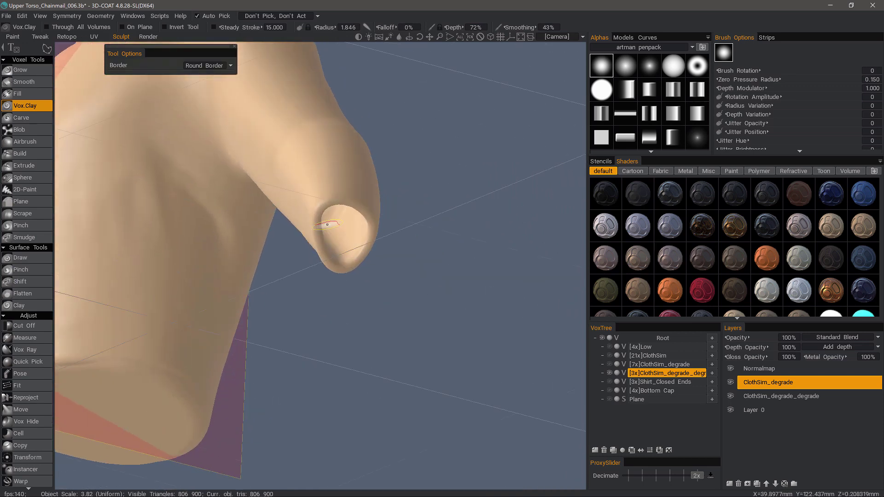
mouse_move(459, 247)
right_mouse_down()
mouse_move(250, 211)
mouse_move(259, 251)
mouse_move(282, 220)
mouse_move(263, 204)
mouse_move(285, 234)
right_mouse_up()
mouse_move(260, 159)
left_mouse_down()
mouse_move(282, 140)
mouse_move(313, 138)
mouse_move(341, 159)
mouse_move(353, 210)
mouse_move(332, 252)
mouse_move(296, 261)
mouse_move(277, 252)
mouse_move(257, 176)
left_mouse_up()
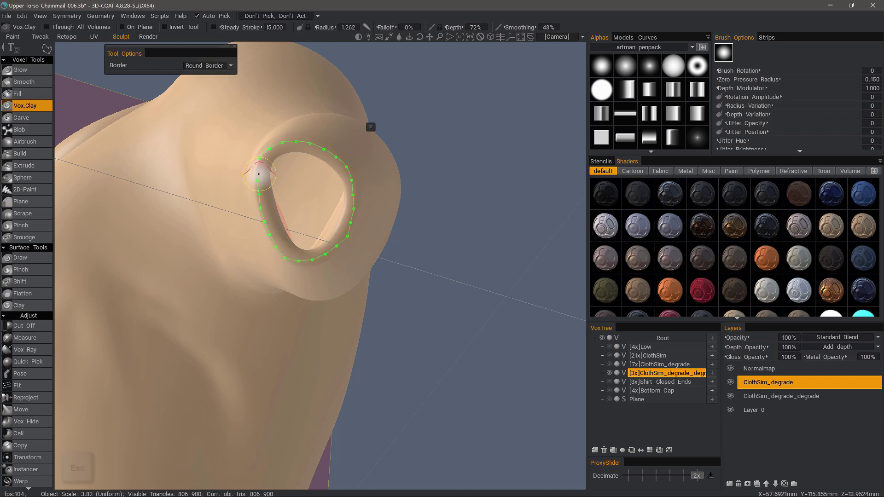
Apply the closed spline to cap the sleeve cuff openings on both sides and clear its points.
key("Escape")
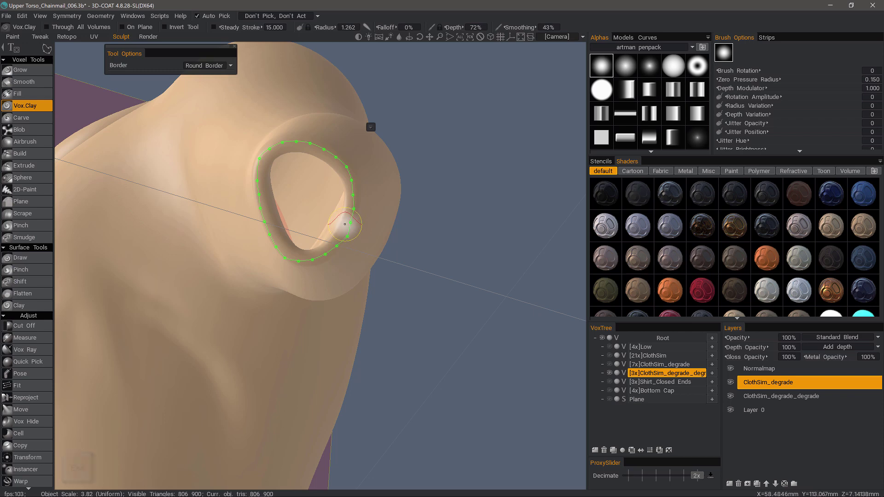
key("Return")
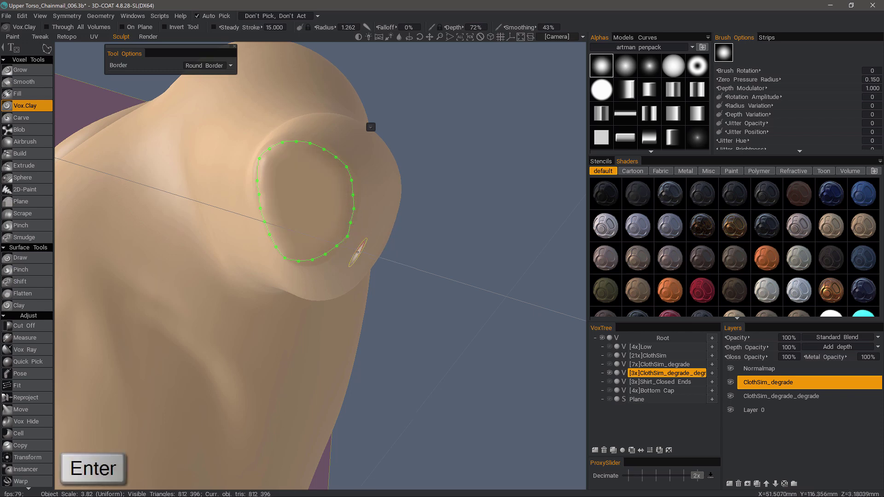
key("Escape")
mouse_move(194, 218)
left_mouse_down("alt")
mouse_move(262, 267)
mouse_move(275, 288)
mouse_move(263, 282)
mouse_move(245, 351)
mouse_move(272, 321)
left_mouse_up("alt")
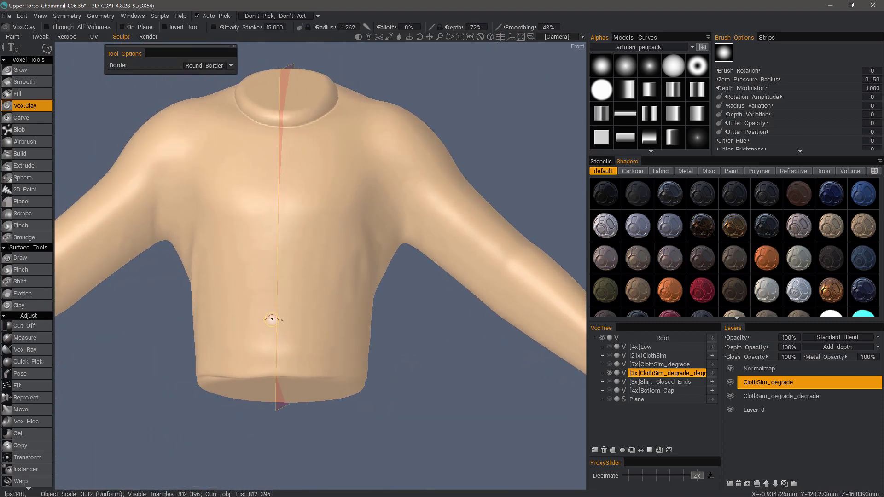
Turn off mirror symmetry for the capped shirt.
key("s")
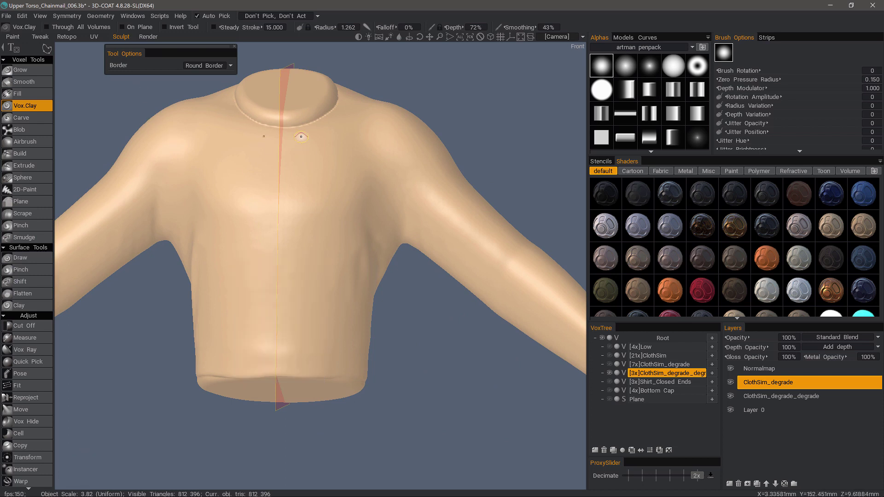
left_click(69, 15)
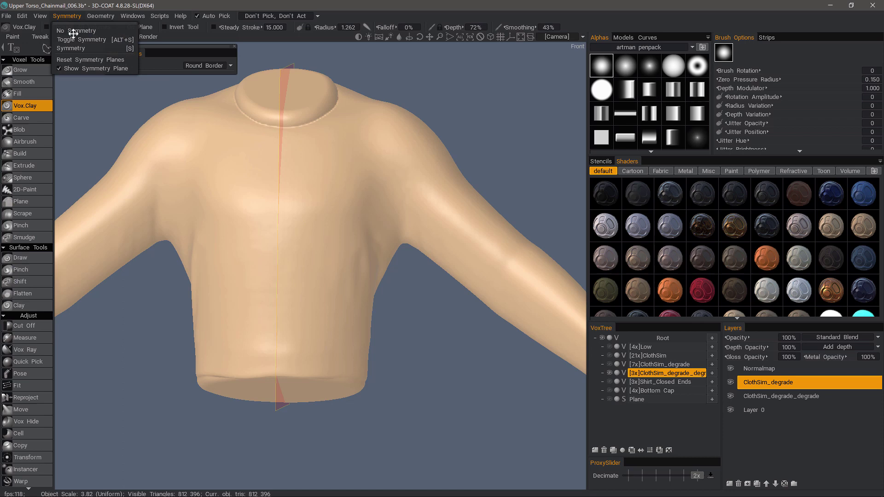
left_click(97, 44)
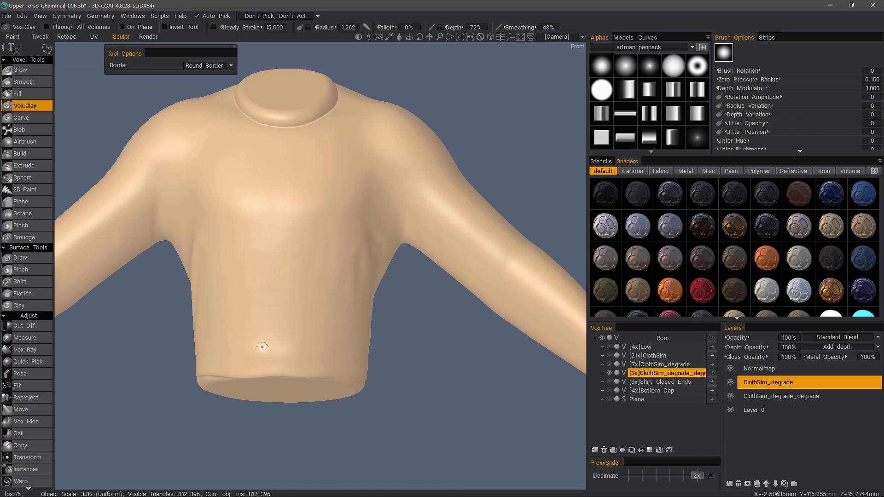
left_click_drag(245, 364, 251, 368, "alt")
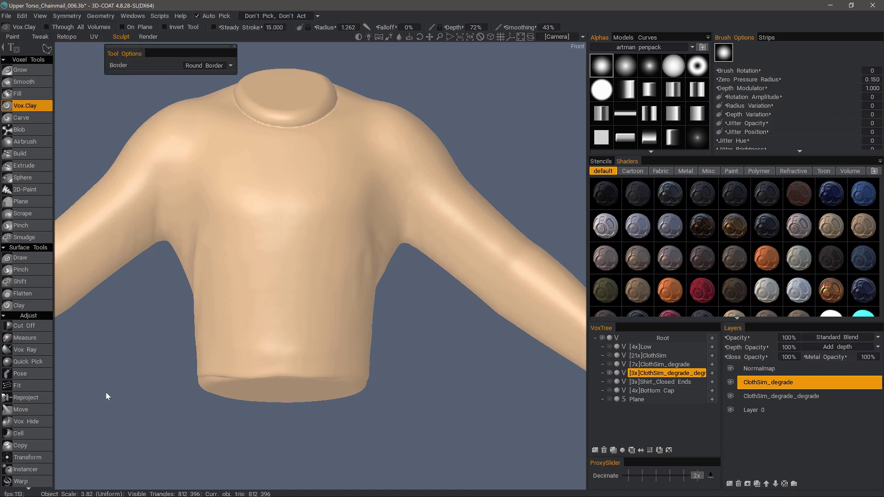
Apply Smooth All to the capped shirt volume and check its surface all around.
right_click_drag(106, 397, 144, 379)
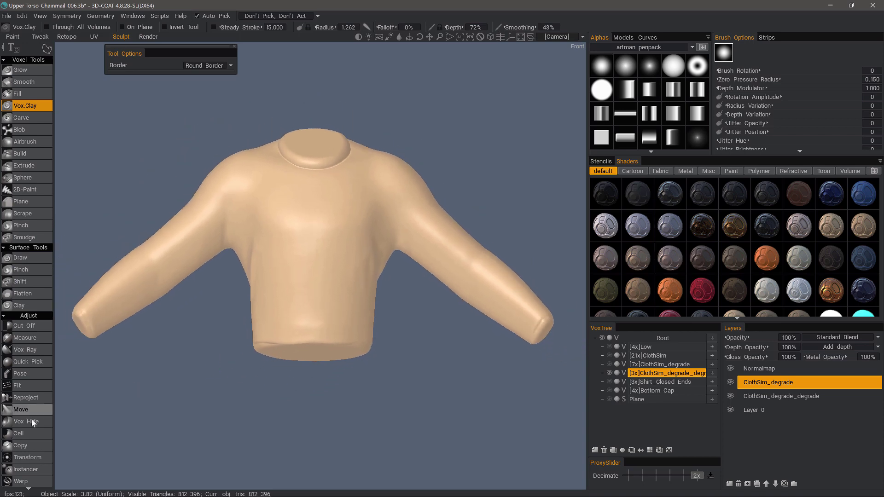
scroll(32, 377, "down", 8)
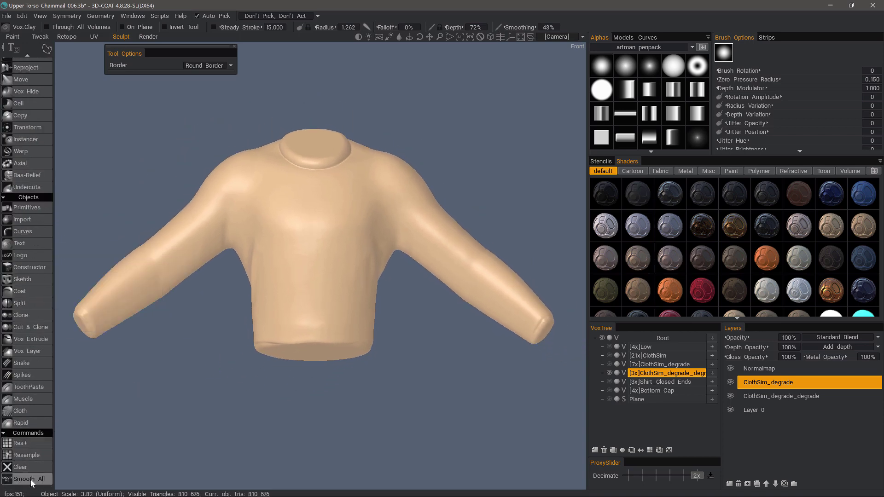
left_click_drag(131, 453, 319, 269)
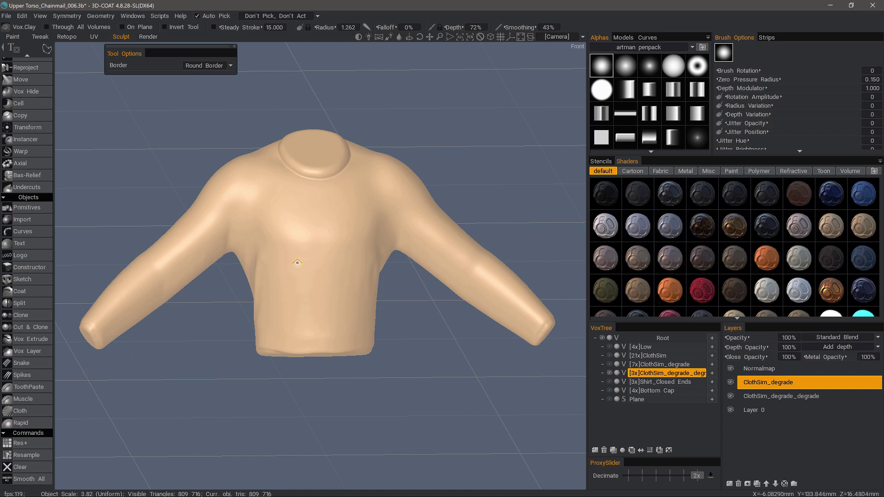
middle_click_drag(322, 306, 308, 263)
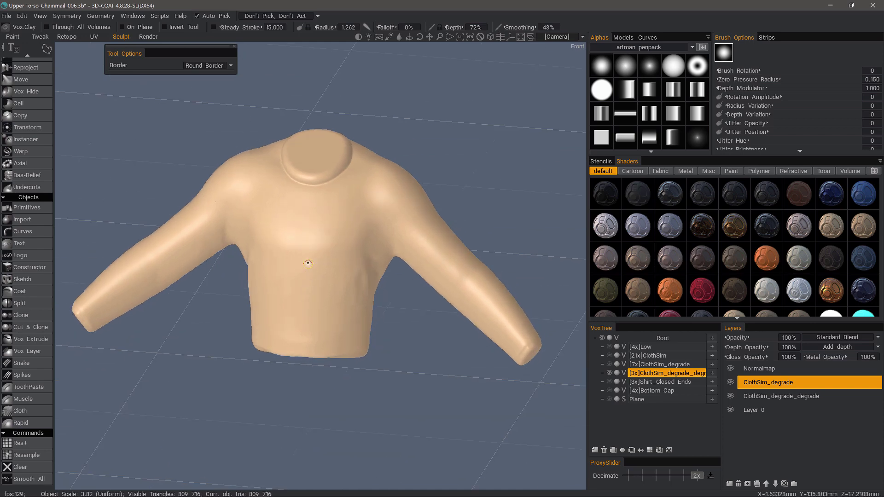
middle_click_drag(338, 223, 384, 239)
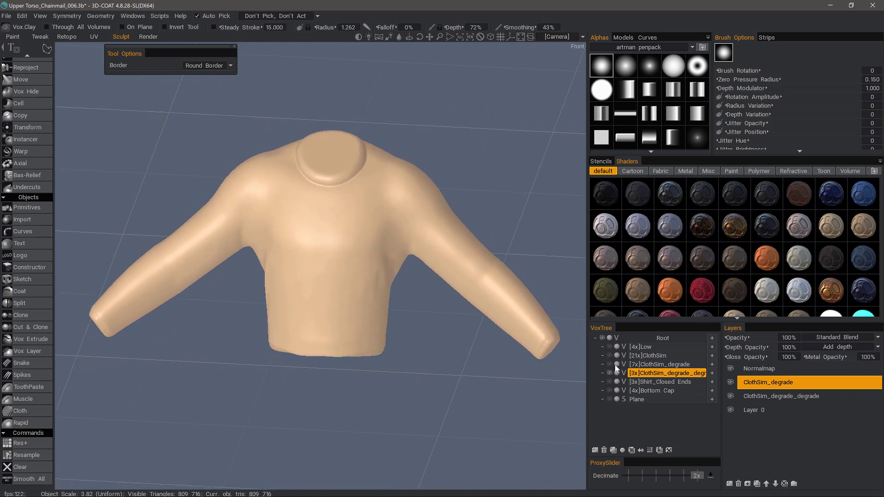
Fill the inner voids of the capped shirt volume and check it from the front and underneath.
right_click(659, 373)
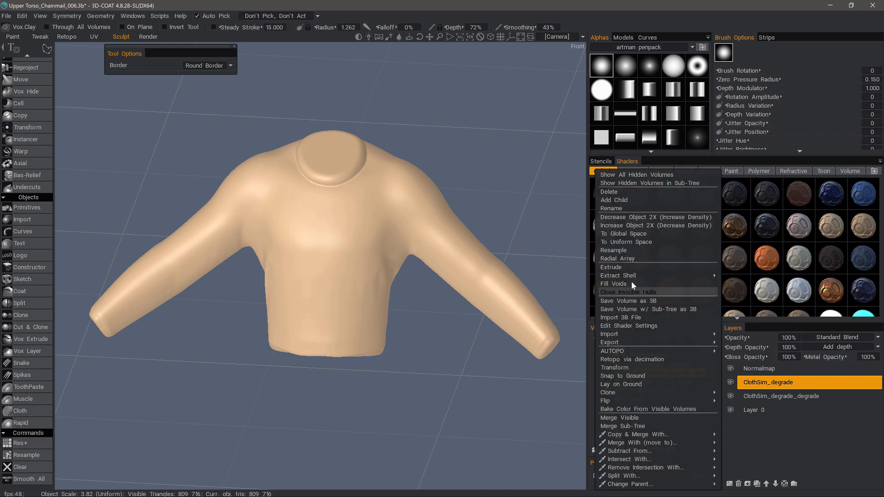
left_click(617, 284)
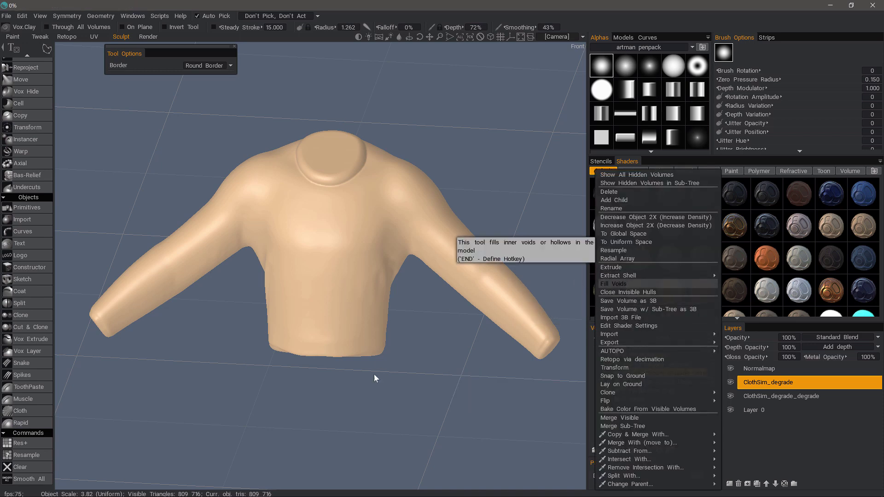
left_click_drag(394, 390, 393, 248)
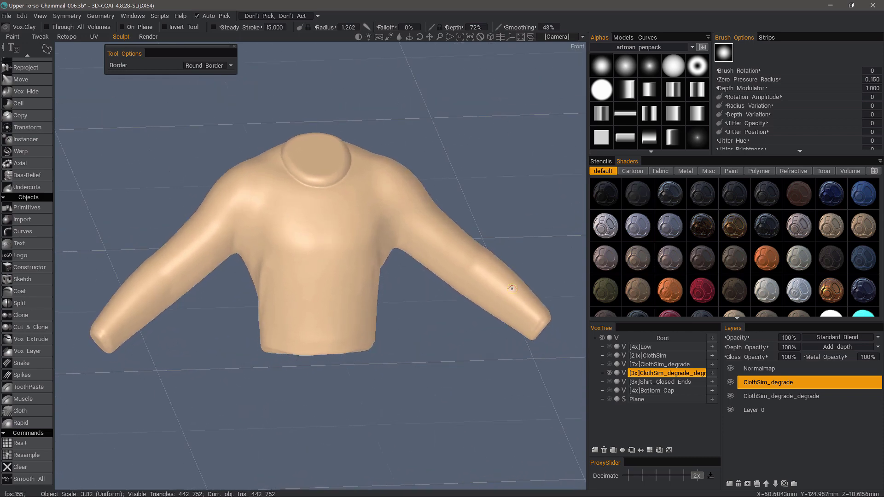
left_click_drag(108, 299, 135, 290)
left_click_drag(371, 263, 477, 203)
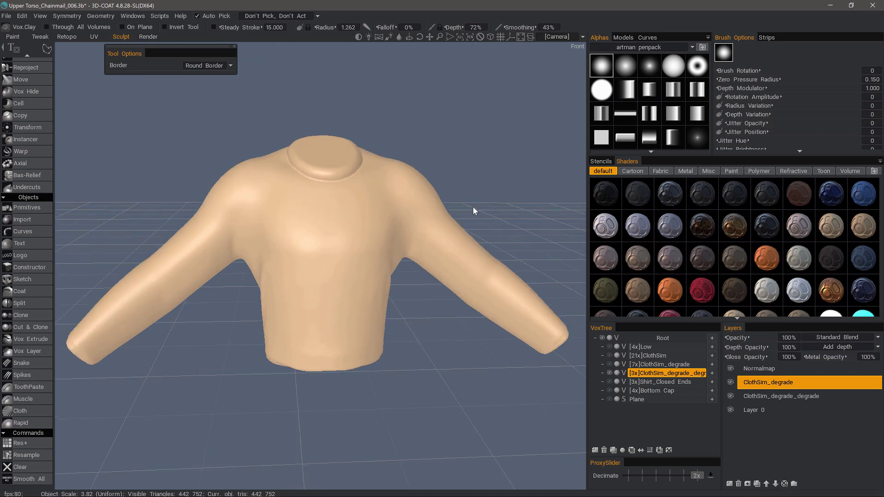
left_click_drag(390, 341, 271, 242)
right_click_drag(272, 242, 322, 269, "alt")
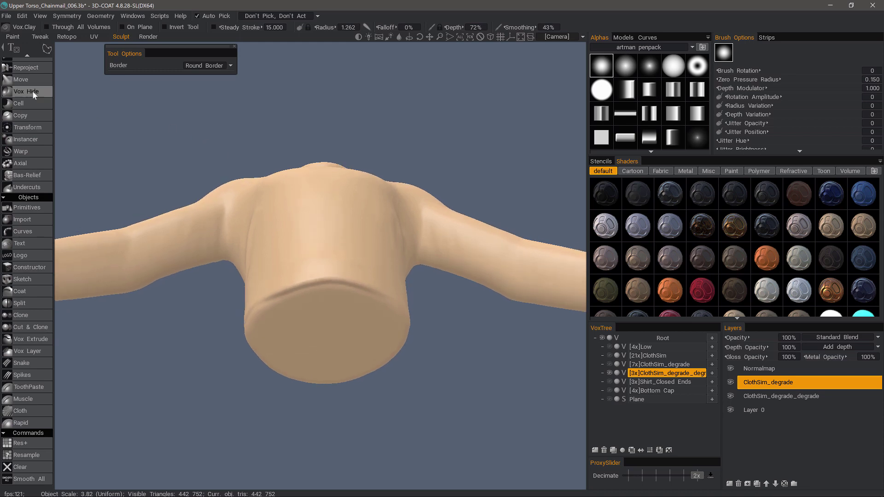
Switch Vox.Clay from spline input to freehand brush strokes and toggle the Cuda Smooth Boost option.
scroll(35, 220, "up", 10)
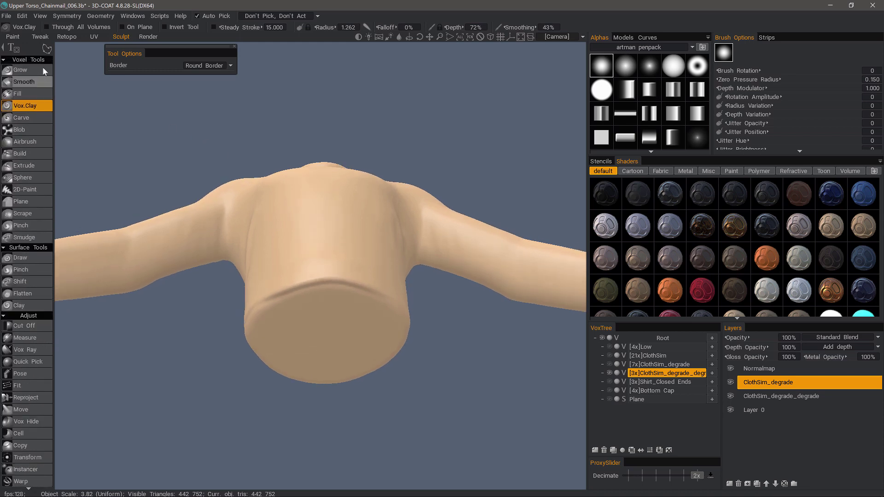
left_click(47, 48)
left_click(74, 49)
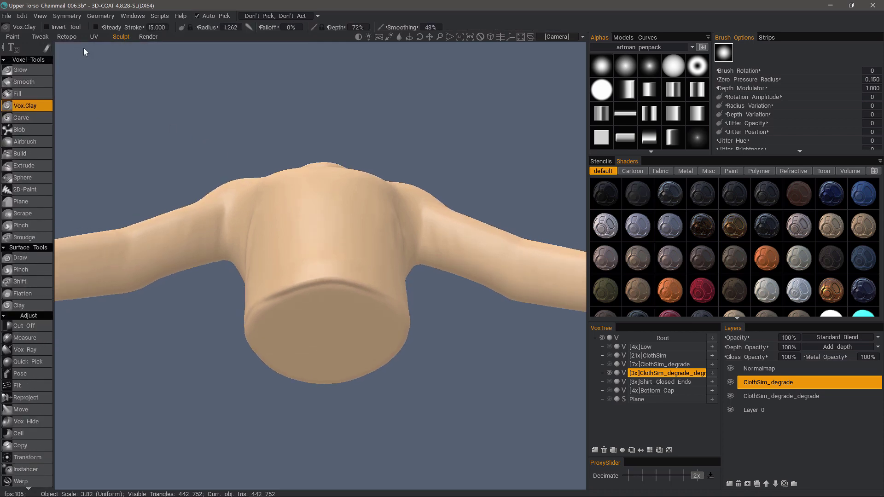
mouse_move(152, 139)
left_mouse_down()
mouse_move(320, 288)
mouse_move(331, 242)
left_mouse_up()
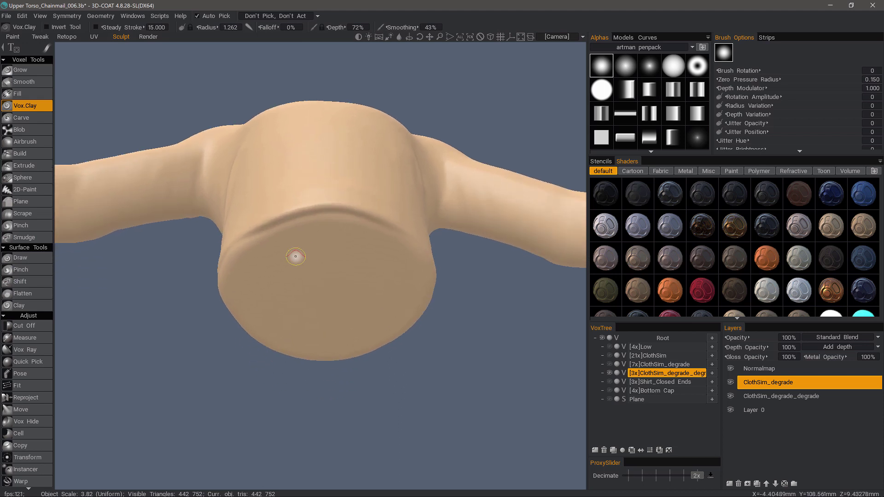
left_click(106, 18)
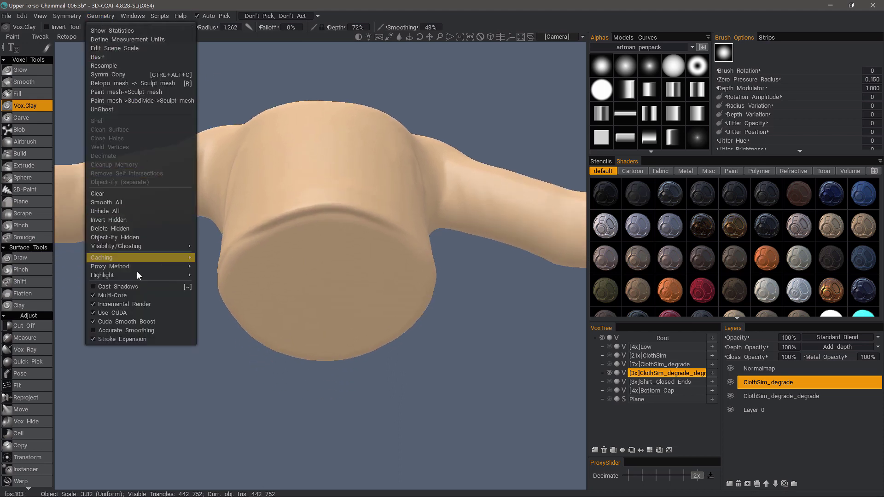
left_click(129, 322)
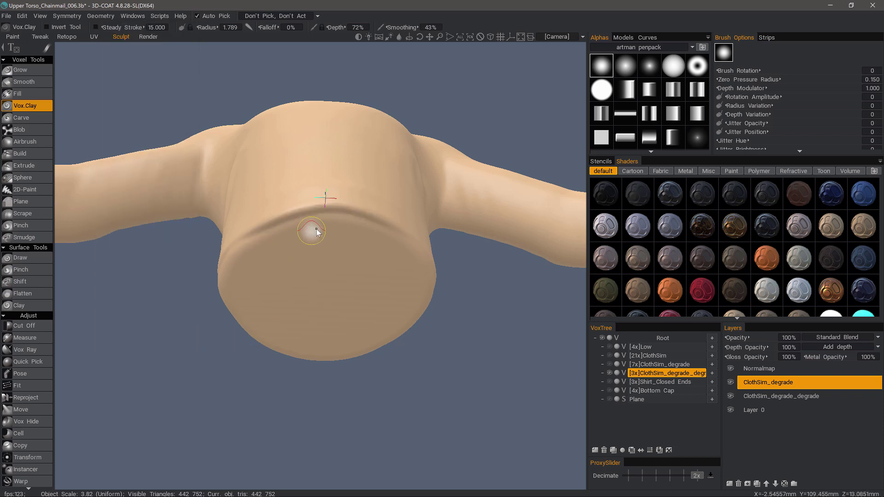
Smooth away the ridge along the waist cap's rim, using a brush radius of 1.906 and 19% smoothing.
right_click_drag(312, 232, 319, 232)
key("shift")
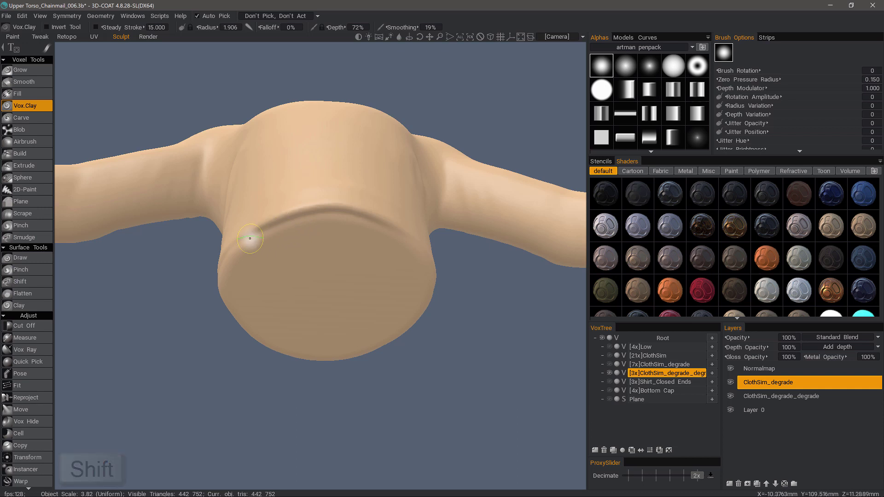
left_click_drag(295, 220, 261, 231)
mouse_move(311, 213)
left_mouse_down()
mouse_move(401, 229)
mouse_move(333, 224)
mouse_move(338, 217)
mouse_move(279, 222)
mouse_move(274, 234)
mouse_move(231, 247)
mouse_move(343, 214)
left_mouse_up()
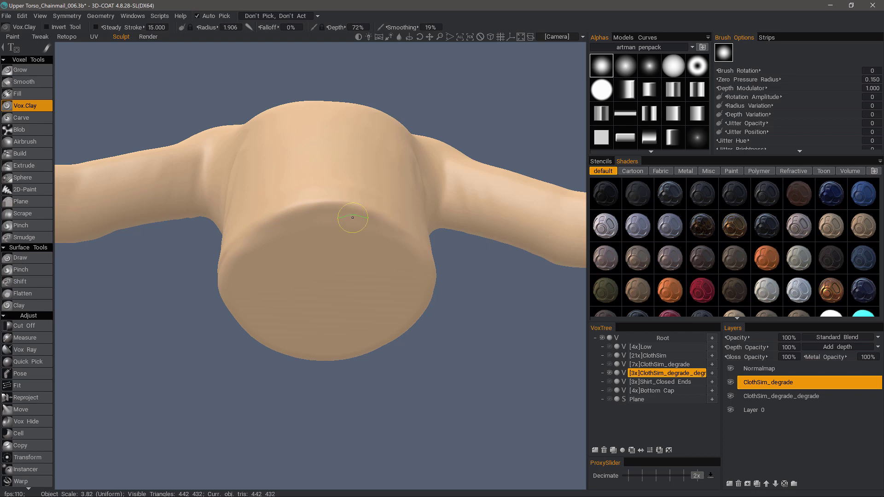
right_click_drag(371, 278, 355, 319, "alt")
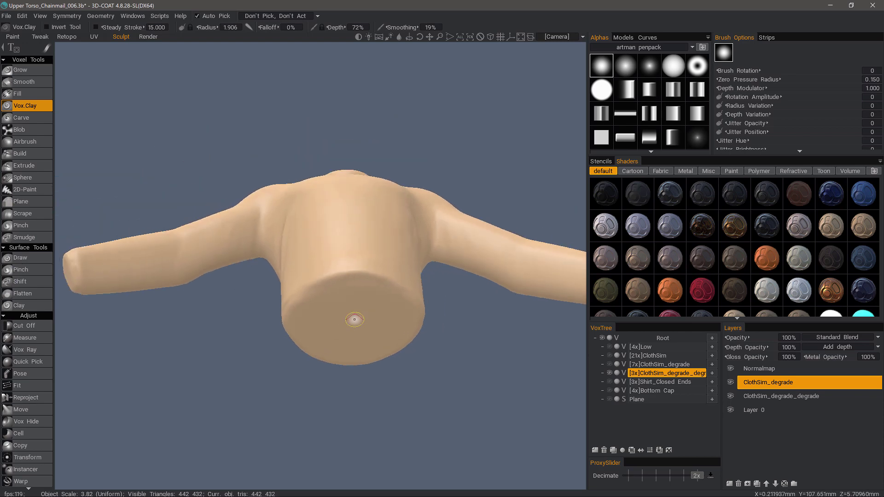
left_click_drag(355, 320, 502, 316, "alt")
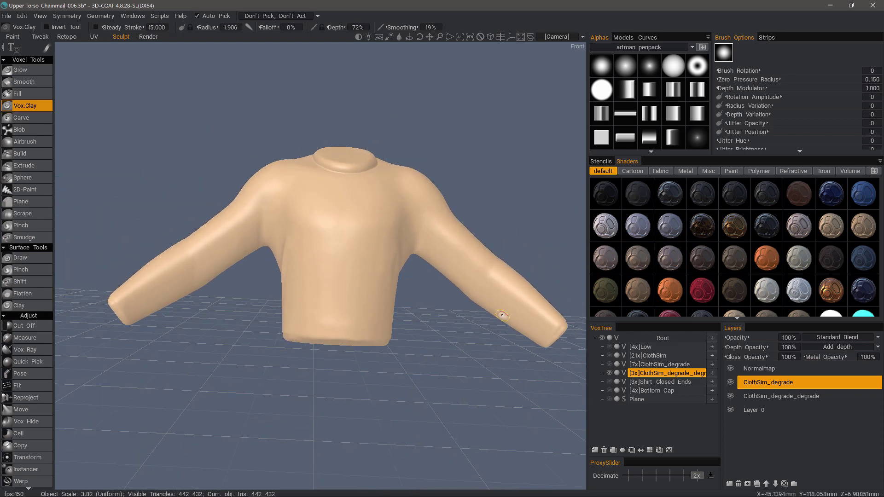
Start AUTOPO on the capped shirt with a required poly count of 4000, skipping the density painting to reach the guide strokes stage.
right_click(656, 375)
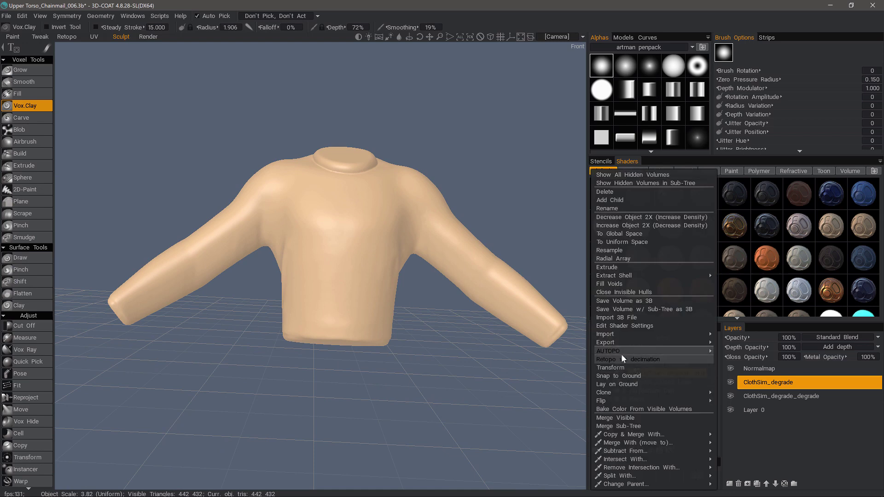
mouse_move(621, 352)
left_click(546, 311)
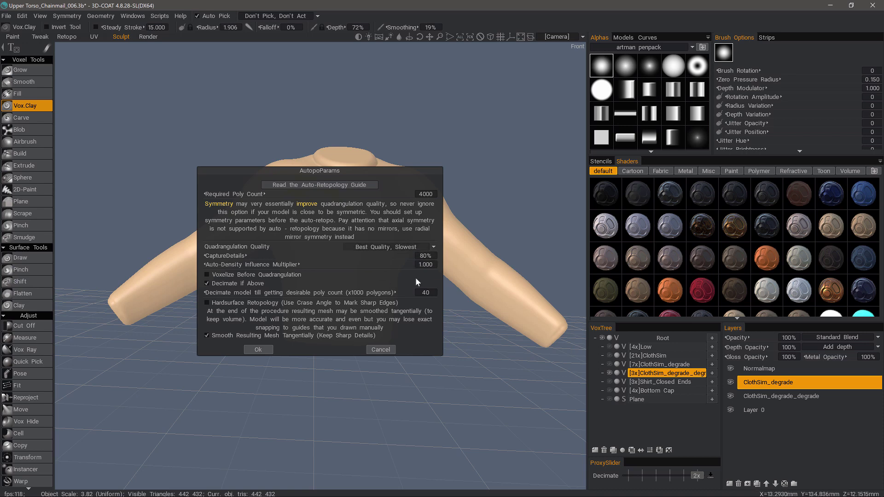
left_click(258, 350)
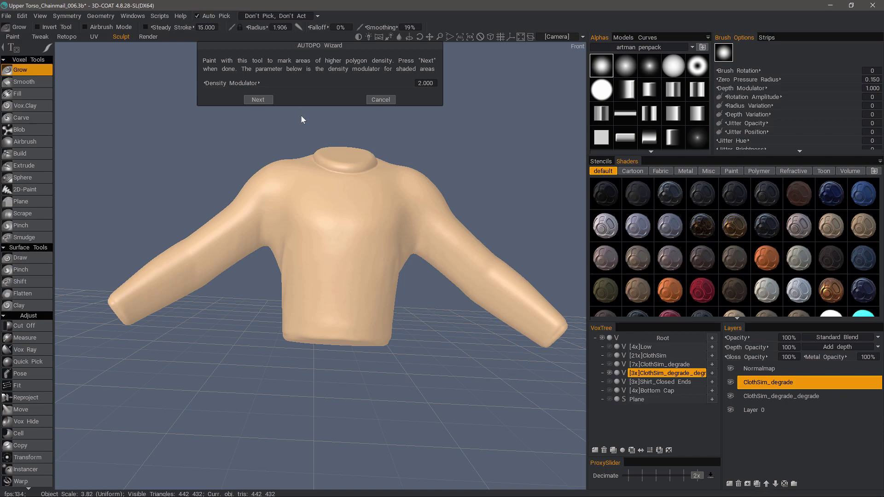
left_click(259, 101)
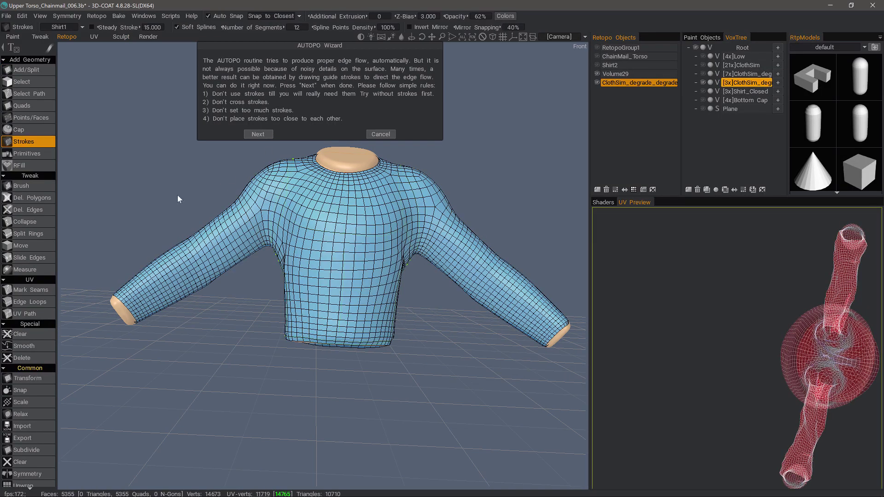
Hide the ClothSim_degrade_degrade retopo mesh and delete the curved guide stroke running across the shirt's chest.
left_click_drag(157, 199, 319, 202, "alt")
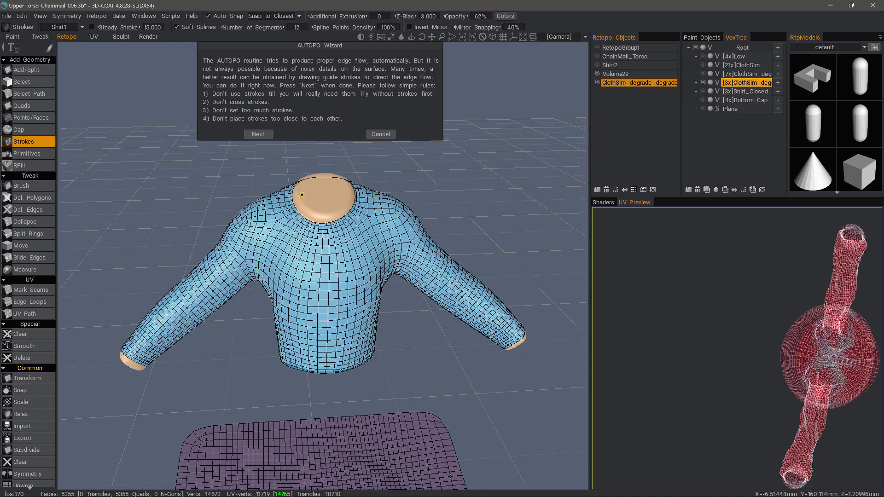
left_click(597, 83)
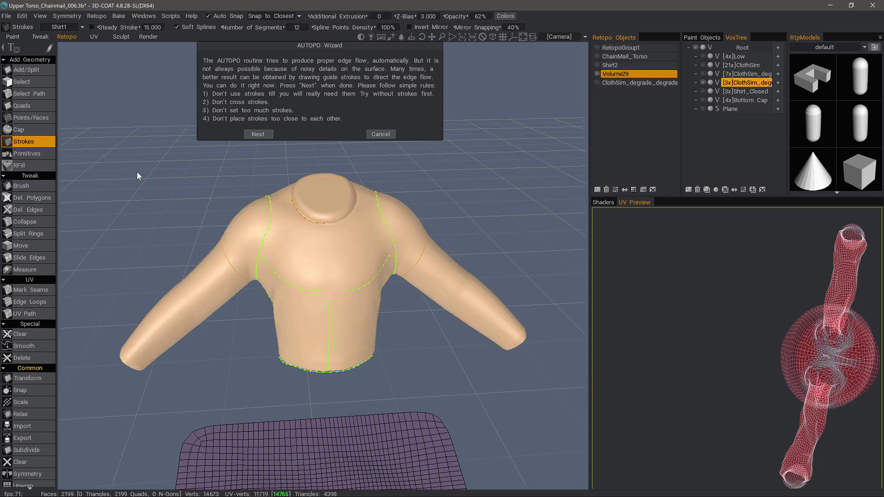
middle_click_drag(300, 248, 286, 261)
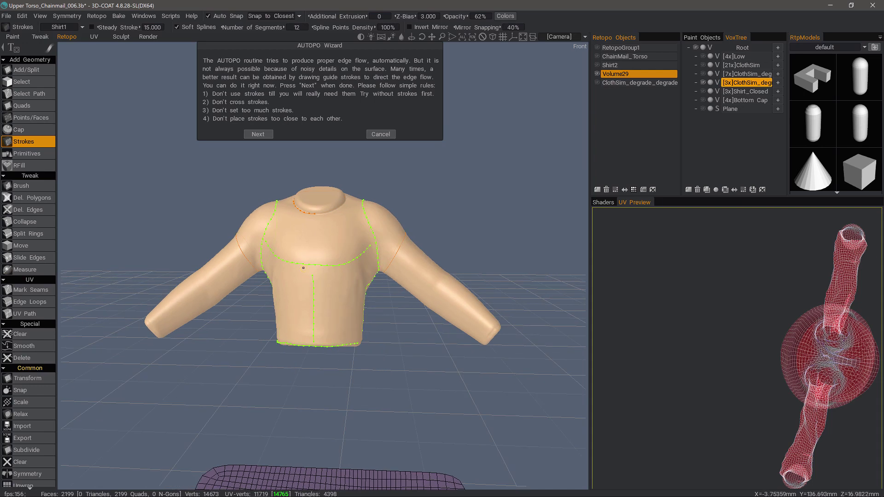
scroll(286, 272, "up", 3)
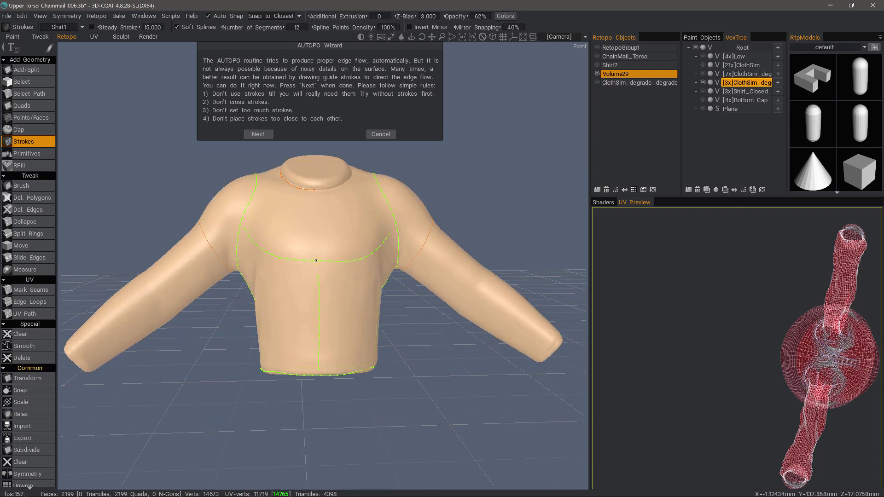
key("Delete")
left_click_drag(267, 235, 294, 247, "alt")
middle_click_drag(391, 237, 341, 73)
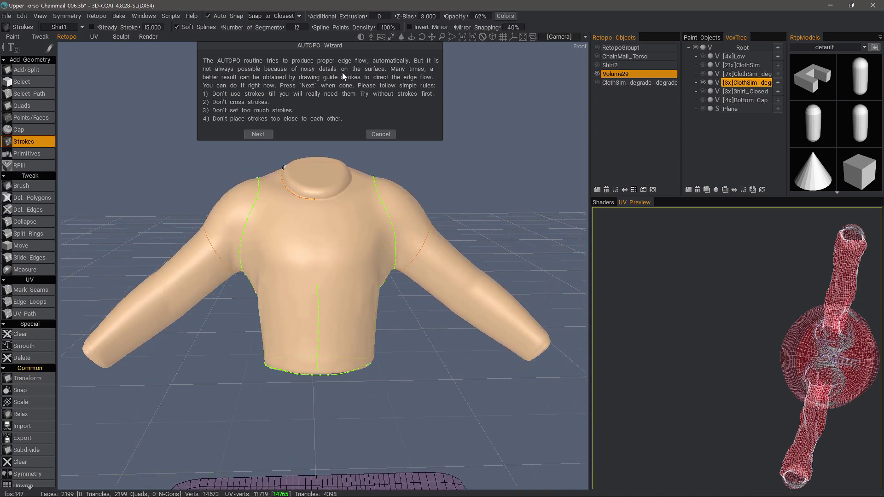
Draw a curved guide stroke across the lower chest from one armpit to the other, above the vertical centre stroke.
middle_click_drag(318, 198, 261, 253)
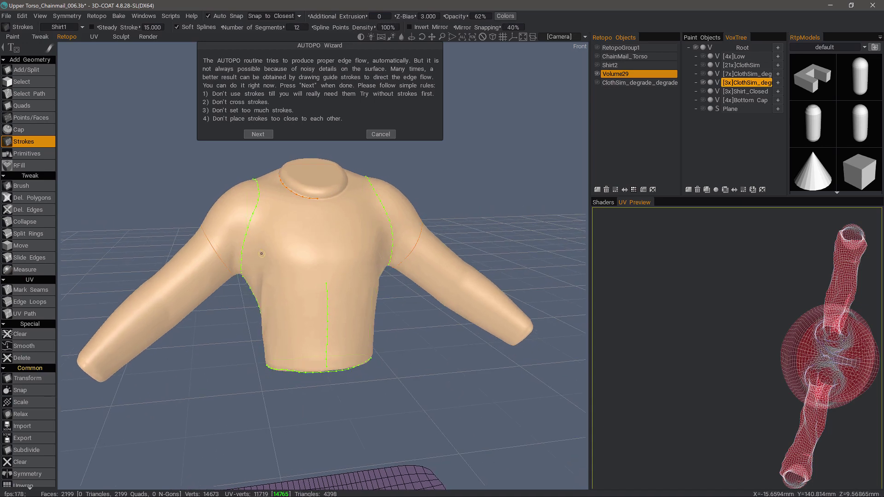
key("Escape")
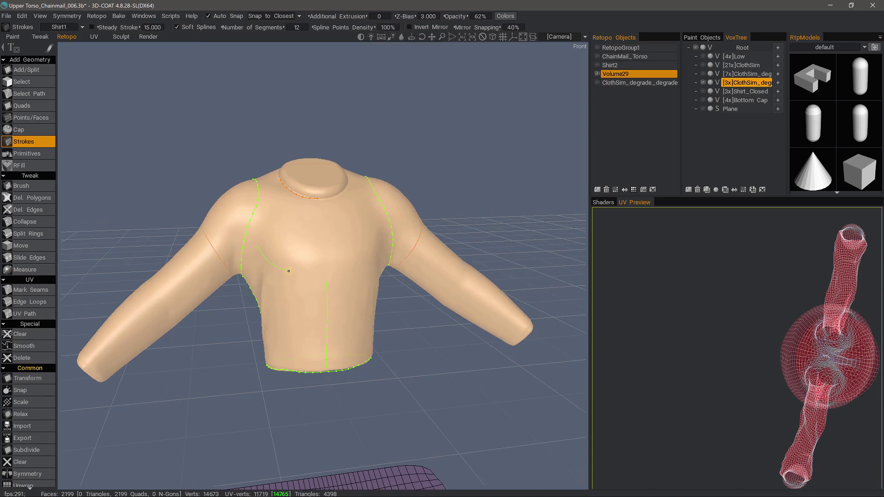
left_click_drag(322, 273, 324, 273)
middle_click_drag(397, 308, 380, 268)
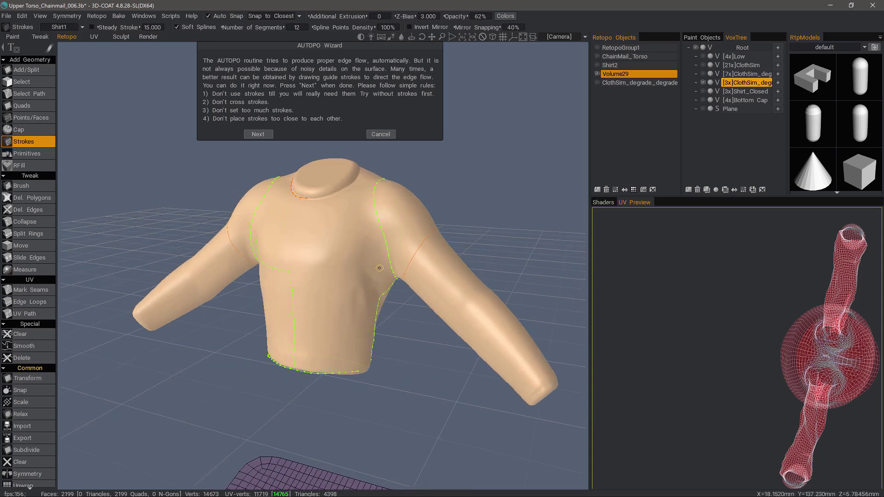
left_click(376, 247)
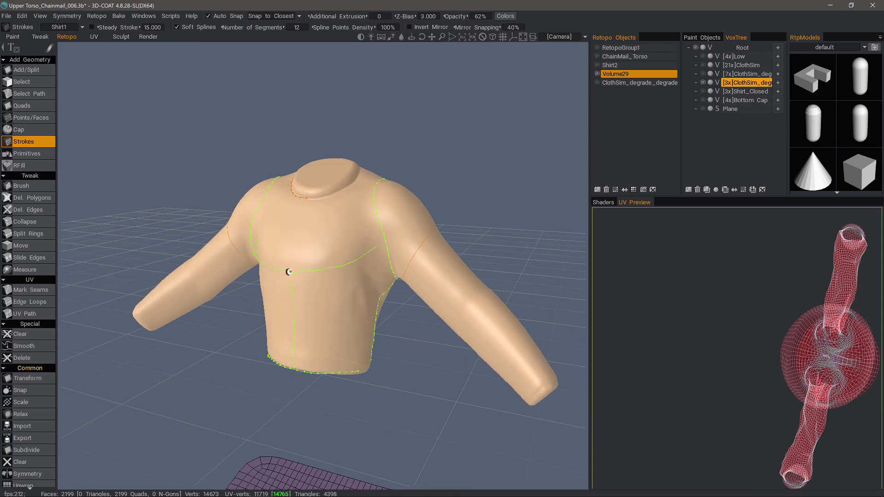
left_click(288, 273)
Remove the partial guide stroke around the neckline and start the AUTOPO calculation with the remaining strokes.
mouse_move(368, 317)
middle_mouse_down()
mouse_move(379, 326)
mouse_move(353, 311)
mouse_move(343, 280)
mouse_move(376, 241)
mouse_move(362, 240)
mouse_move(362, 222)
mouse_move(403, 230)
middle_mouse_up()
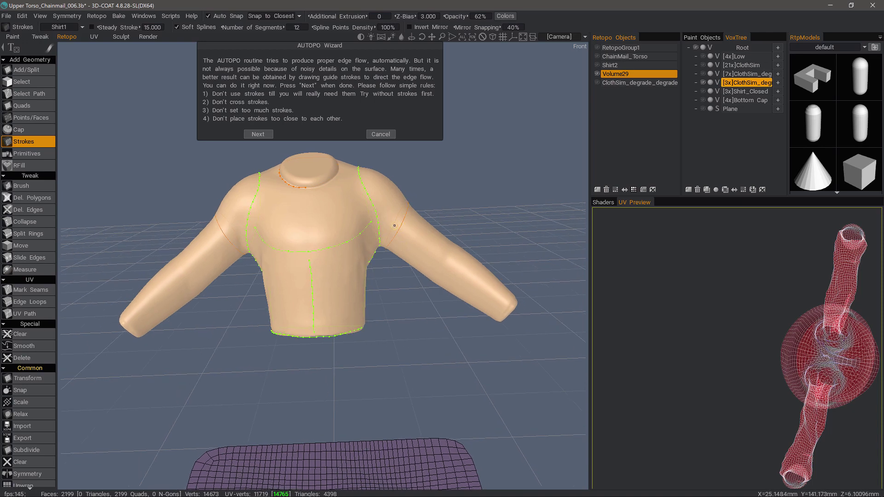
mouse_move(394, 226)
middle_mouse_down()
mouse_move(176, 256)
mouse_move(169, 321)
mouse_move(223, 329)
mouse_move(316, 231)
mouse_move(304, 215)
mouse_move(325, 245)
mouse_move(279, 211)
mouse_move(270, 269)
mouse_move(307, 263)
mouse_move(308, 191)
middle_mouse_up()
scroll(307, 192, "up", 4)
middle_click_drag(232, 252, 369, 244)
middle_click_drag(238, 225, 162, 263)
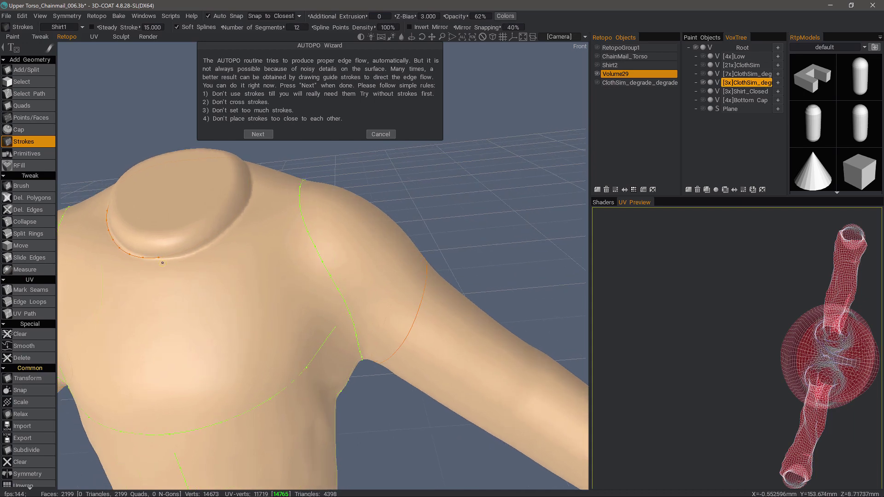
middle_click_drag(238, 219, 256, 254)
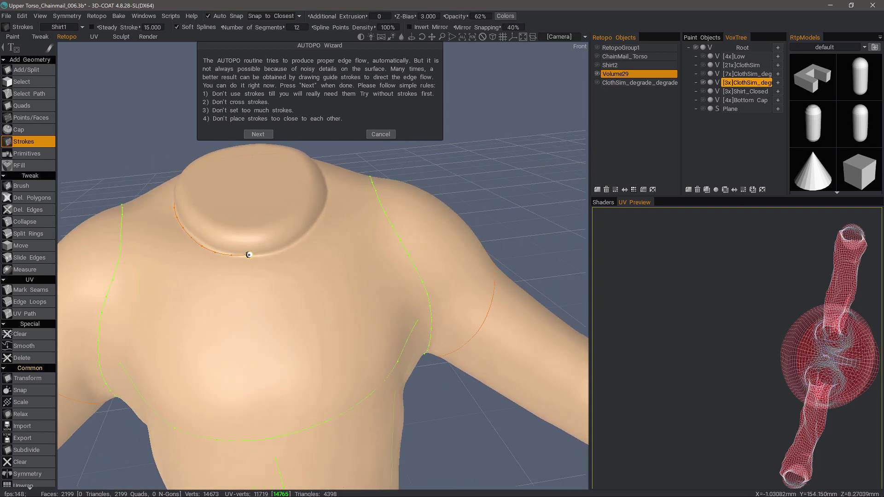
left_click(249, 254)
key("ctrl+z")
scroll(311, 257, "down", 5)
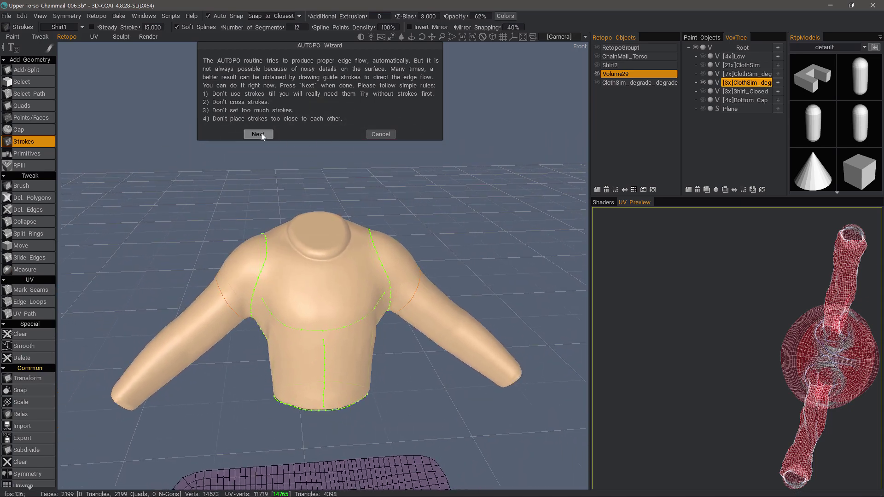
left_click(258, 134)
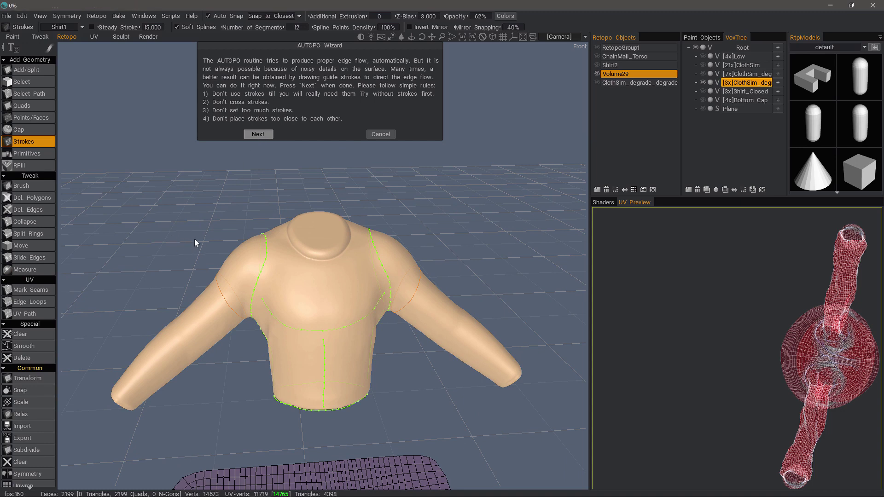